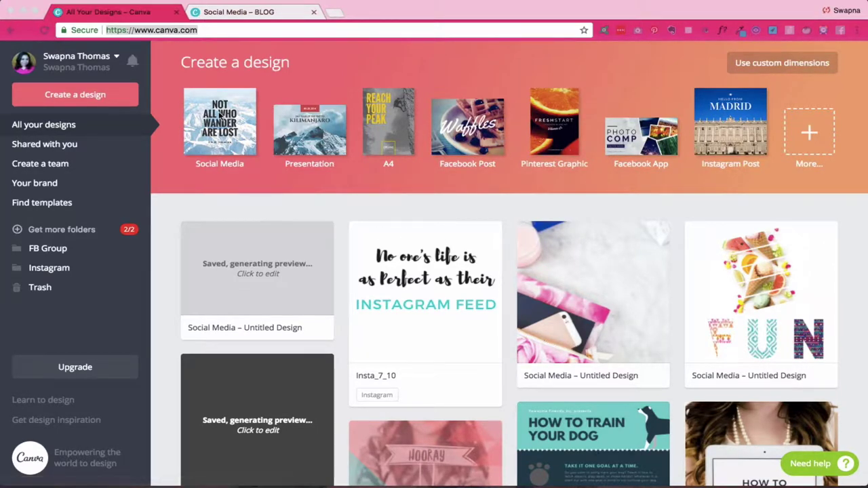
Create a new Social Media design and add the uploaded photo of the desk with the plant and gold paper clip.
{"action": "left_click", "coordinate": [219, 117]}
{"action": "left_click", "coordinate": [219, 116]}
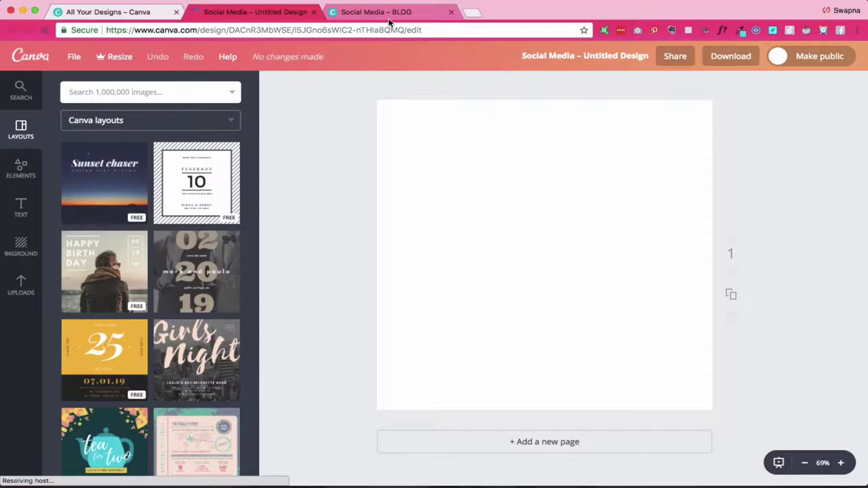
{"action": "left_click", "coordinate": [15, 298]}
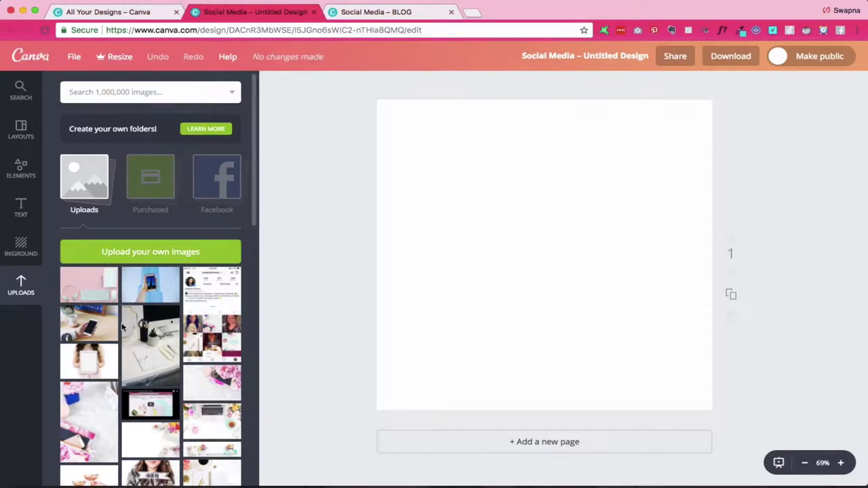
{"action": "left_click", "coordinate": [151, 348]}
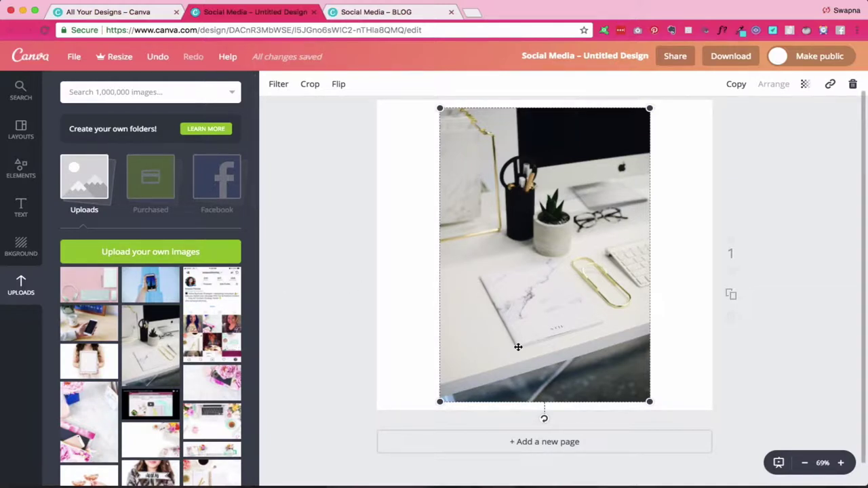
{"action": "left_click", "coordinate": [174, 251]}
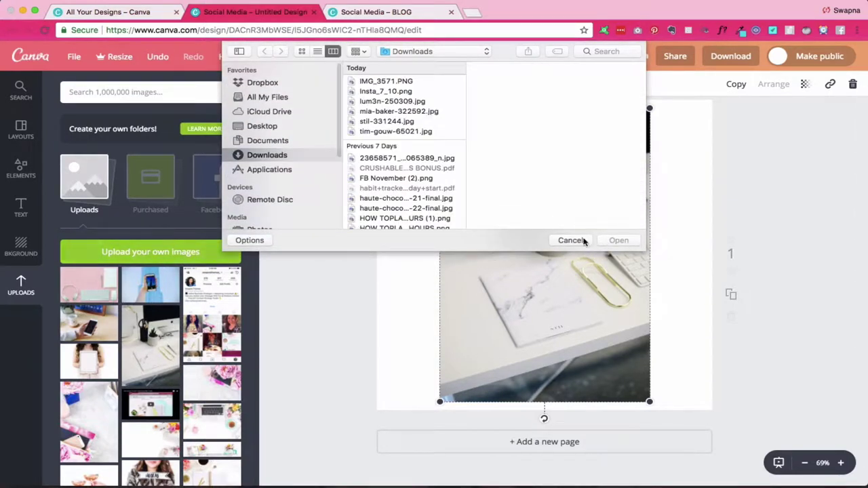
{"action": "left_click", "coordinate": [581, 241]}
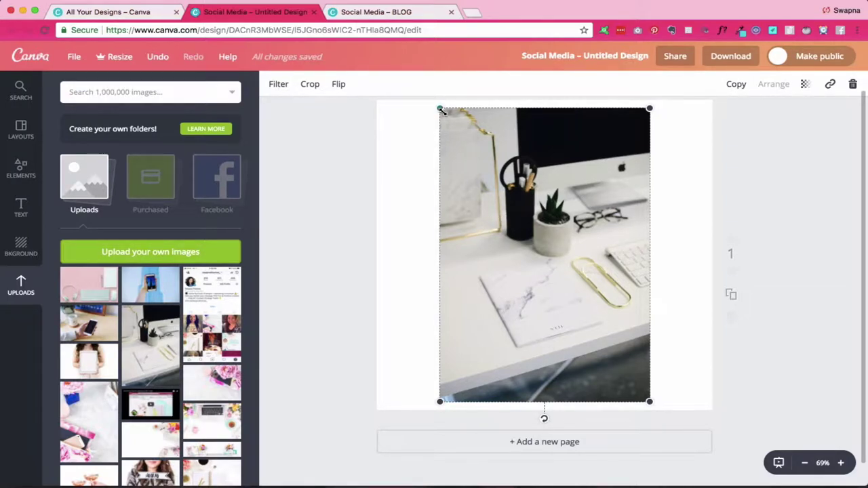
Enlarge the desk photo proportionally until it fills the whole page as the background.
{"action": "left_click_drag", "start_coordinate": [440, 108], "coordinate": [302, 81]}
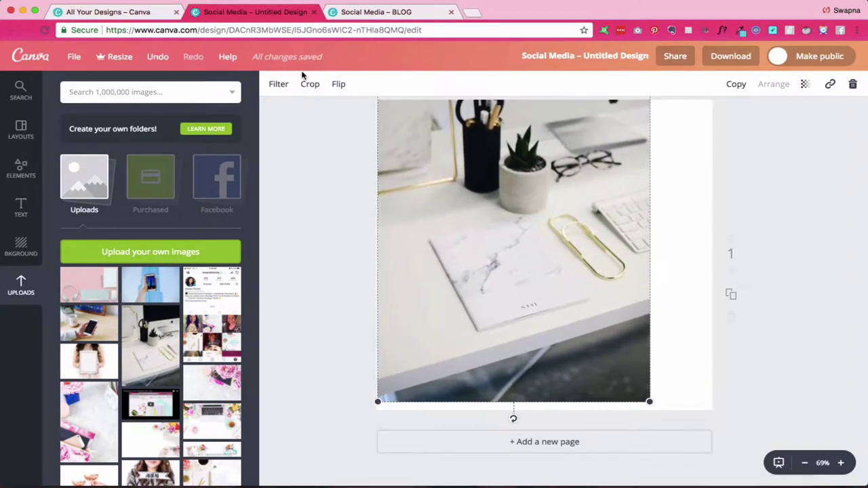
{"action": "left_click_drag", "start_coordinate": [646, 405], "coordinate": [752, 470]}
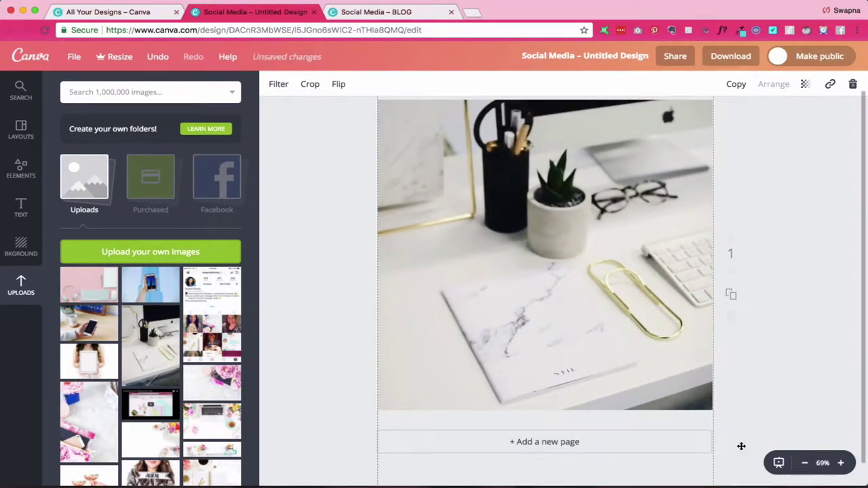
{"action": "left_click", "coordinate": [805, 463]}
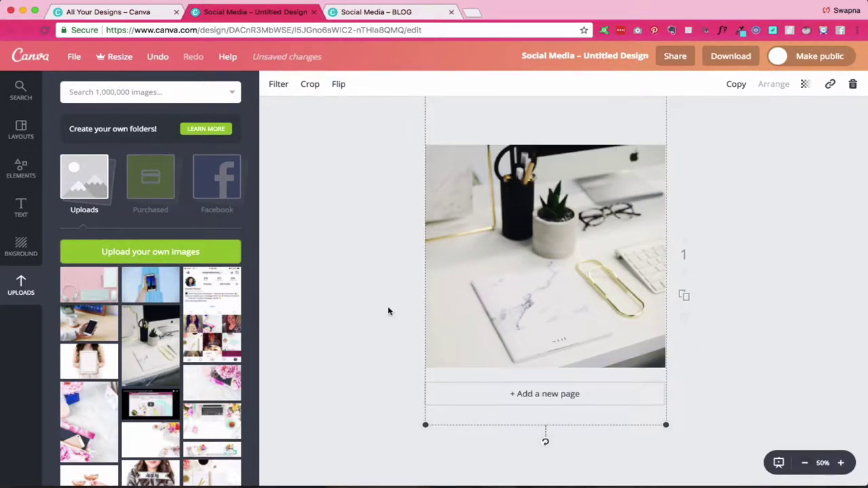
{"action": "left_click", "coordinate": [822, 463]}
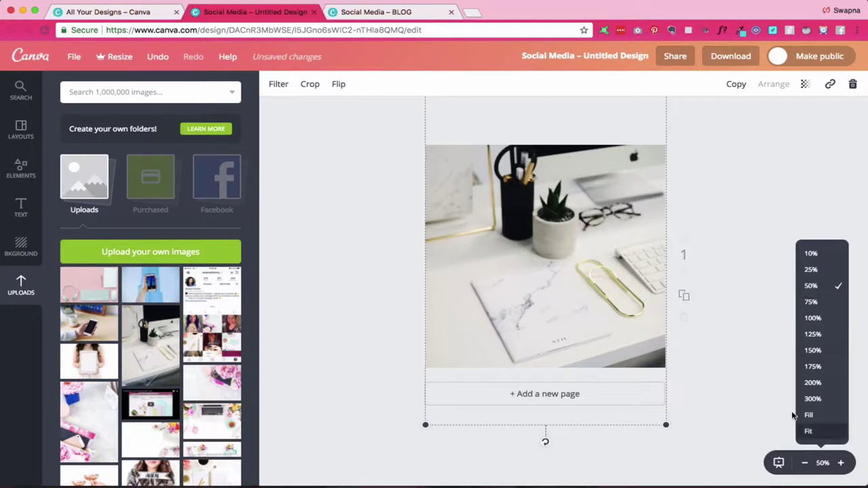
{"action": "left_click", "coordinate": [841, 463]}
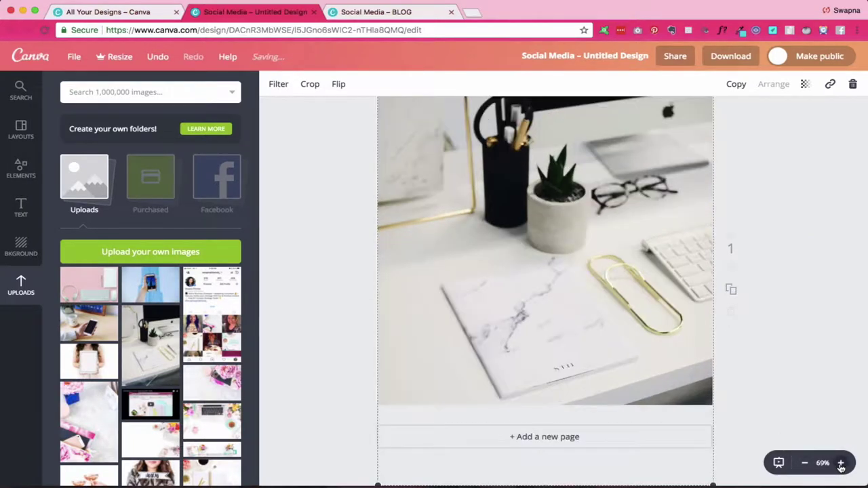
{"action": "scroll", "coordinate": [366, 307], "scroll_direction": "up", "scroll_amount": 1}
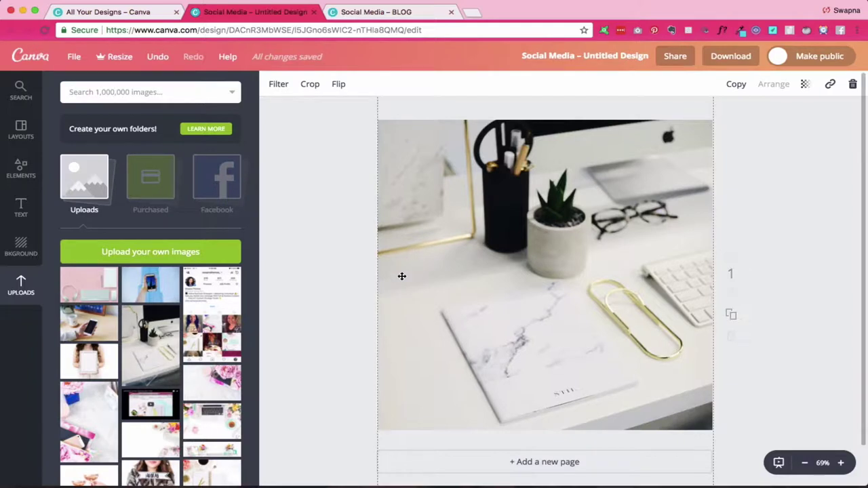
{"action": "scroll", "coordinate": [402, 276], "scroll_direction": "down", "scroll_amount": 2}
{"action": "mouse_move", "coordinate": [366, 441]}
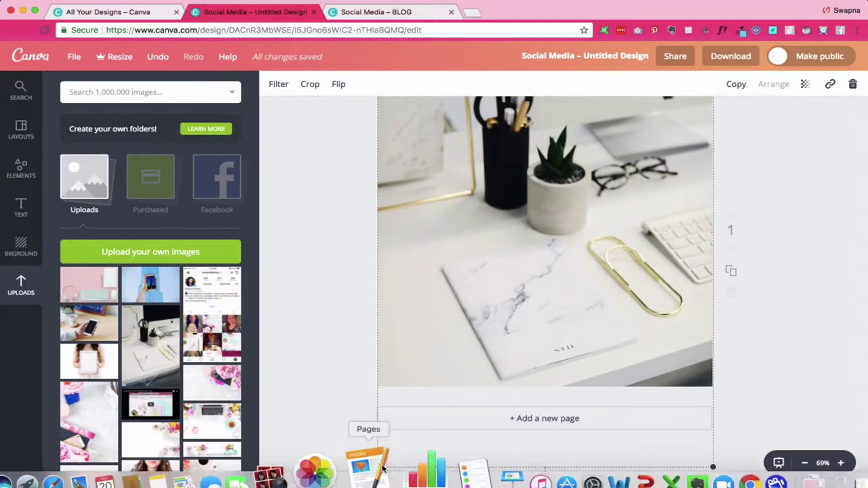
{"action": "left_click_drag", "start_coordinate": [375, 467], "coordinate": [366, 473]}
{"action": "left_click", "coordinate": [308, 402]}
{"action": "scroll", "coordinate": [309, 402], "scroll_direction": "up", "scroll_amount": 1}
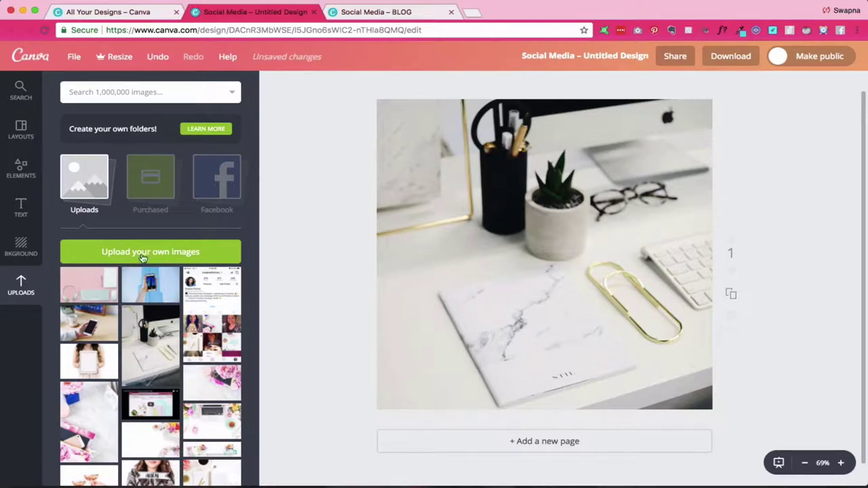
Add a solid square shape and stretch it over the entire page as an overlay.
{"action": "left_click", "coordinate": [34, 169]}
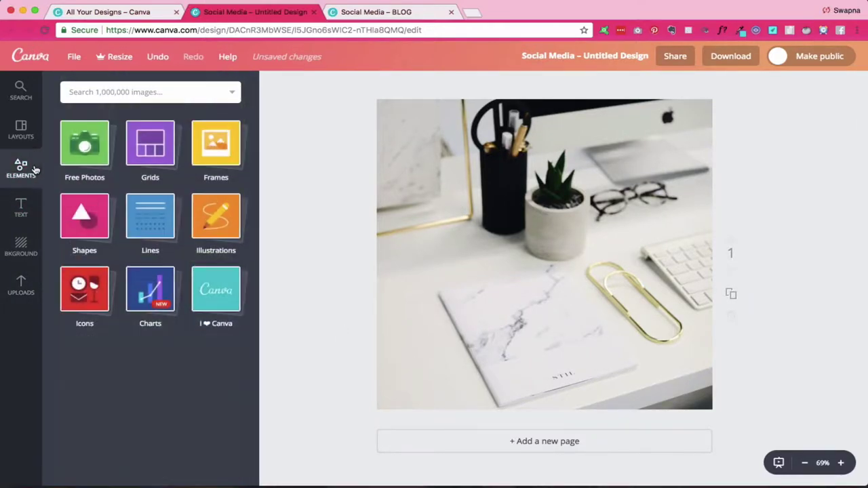
{"action": "left_click", "coordinate": [76, 217]}
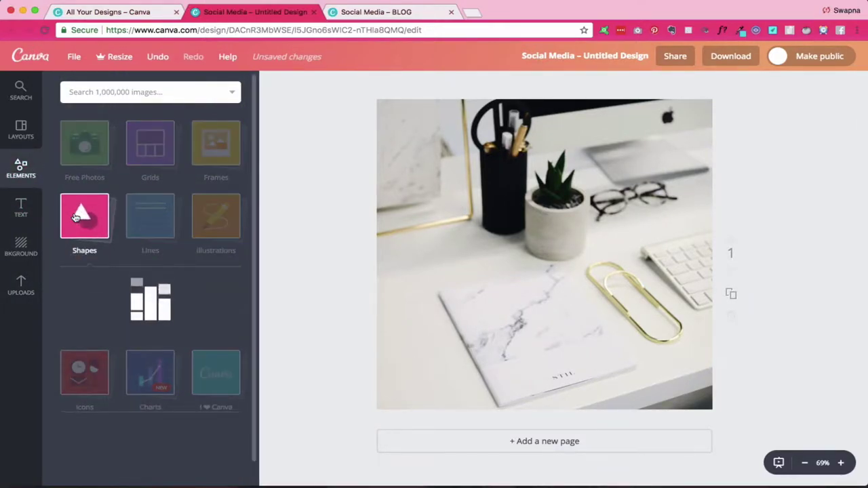
{"action": "left_click", "coordinate": [83, 303]}
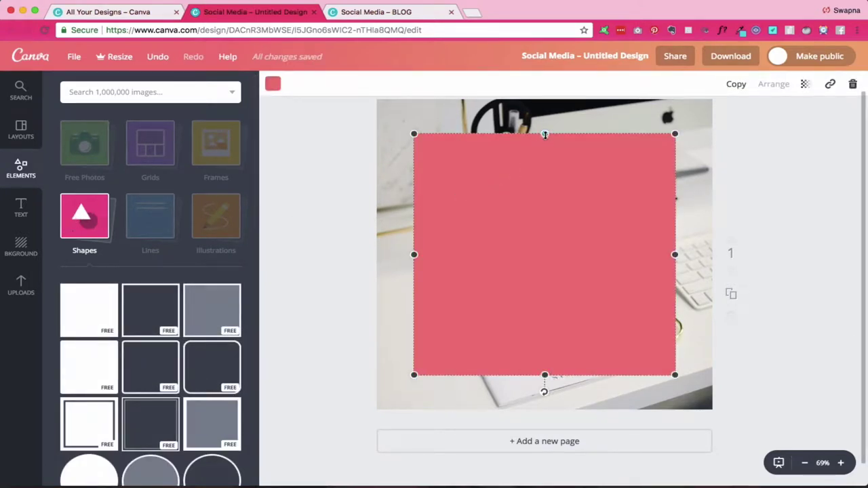
{"action": "left_click_drag", "start_coordinate": [544, 135], "coordinate": [541, 99]}
{"action": "left_click_drag", "start_coordinate": [414, 238], "coordinate": [375, 237]}
{"action": "left_click_drag", "start_coordinate": [675, 237], "coordinate": [714, 237]}
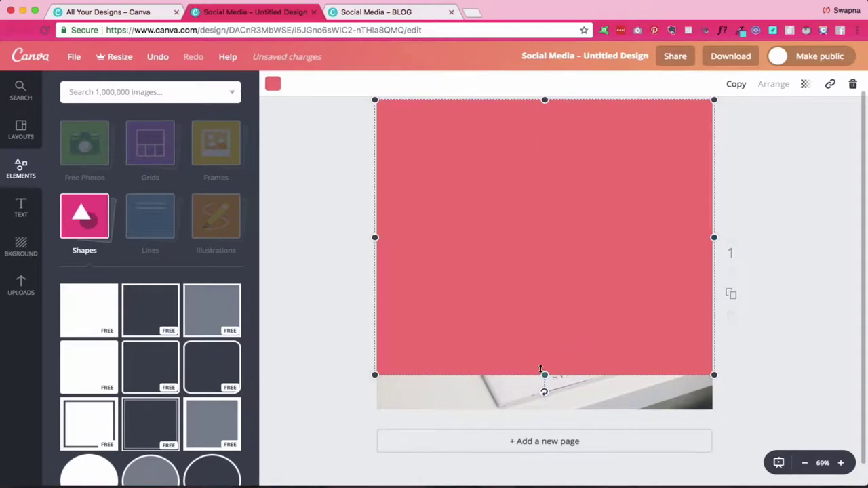
{"action": "left_click_drag", "start_coordinate": [544, 375], "coordinate": [544, 413]}
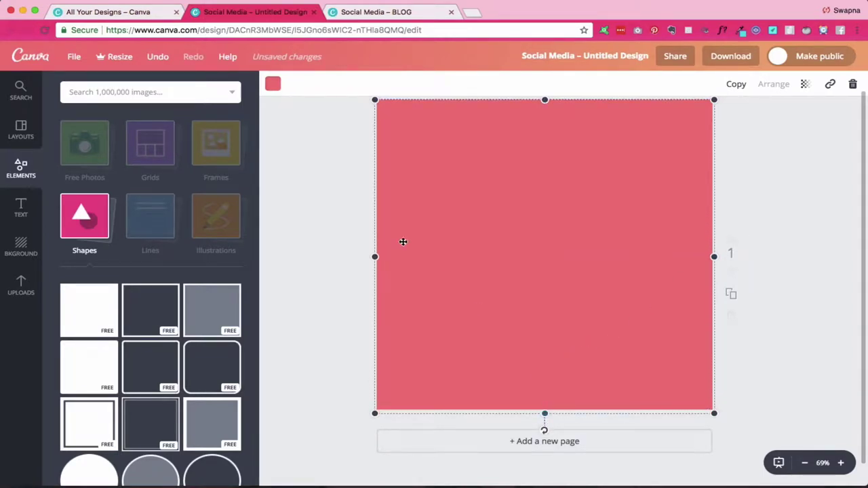
Try the teal and yellow primary colors on the square overlay and return it to coral red.
{"action": "left_click", "coordinate": [274, 87]}
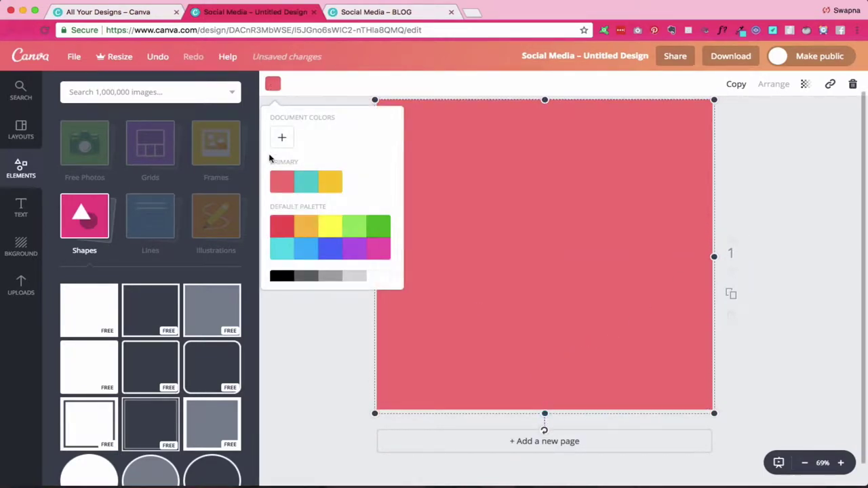
{"action": "left_click", "coordinate": [306, 184]}
{"action": "left_click", "coordinate": [327, 189]}
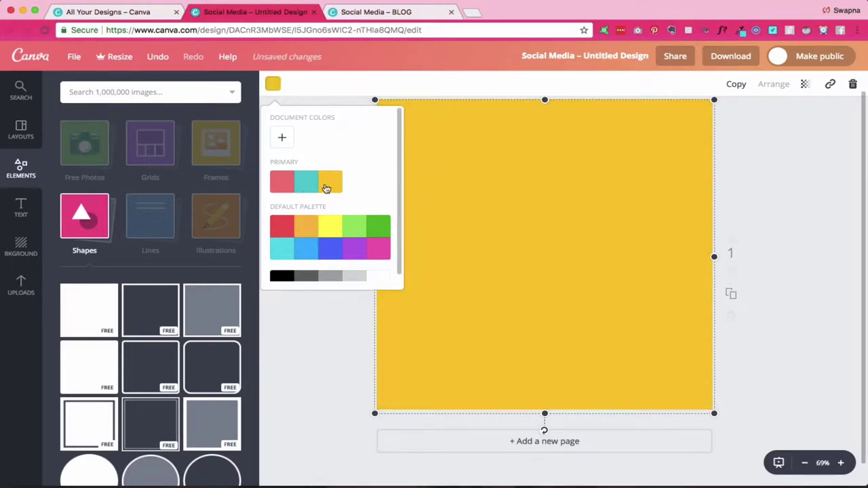
{"action": "left_click", "coordinate": [281, 188]}
{"action": "left_click", "coordinate": [283, 319]}
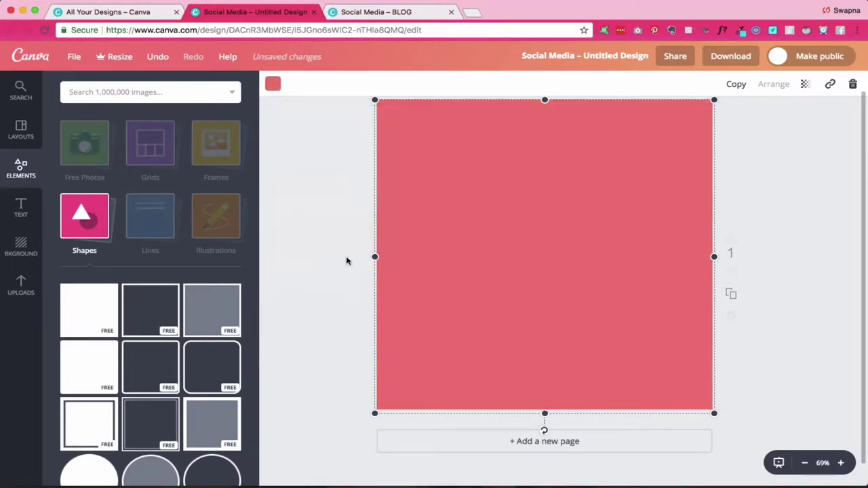
Set the transparency of the coral overlay to 45 and deselect it.
{"action": "left_click", "coordinate": [805, 84]}
{"action": "left_click_drag", "start_coordinate": [782, 117], "coordinate": [738, 122]}
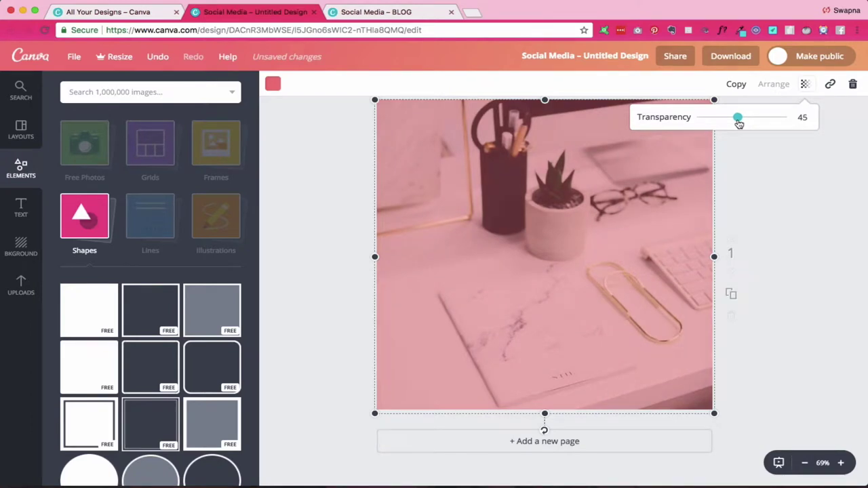
{"action": "left_click", "coordinate": [778, 153]}
{"action": "left_click", "coordinate": [778, 153]}
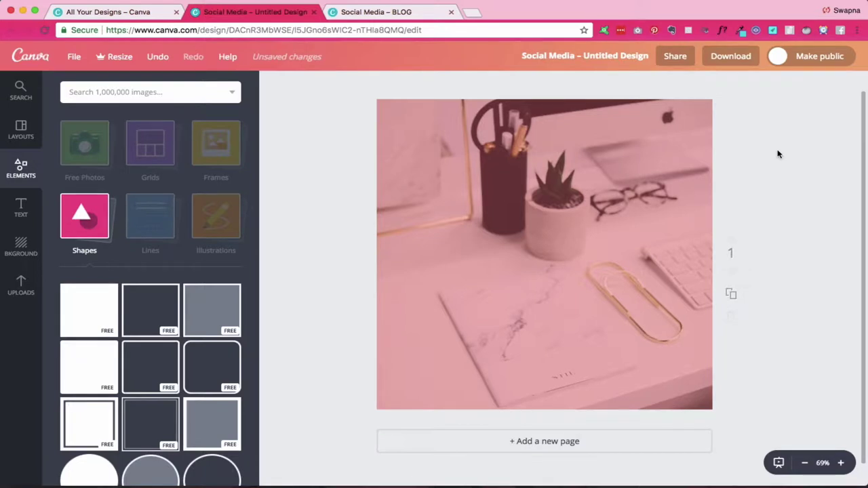
Recolor the overlay with the primary teal and yellow to compare them, and delete the overlay.
{"action": "left_click", "coordinate": [589, 200]}
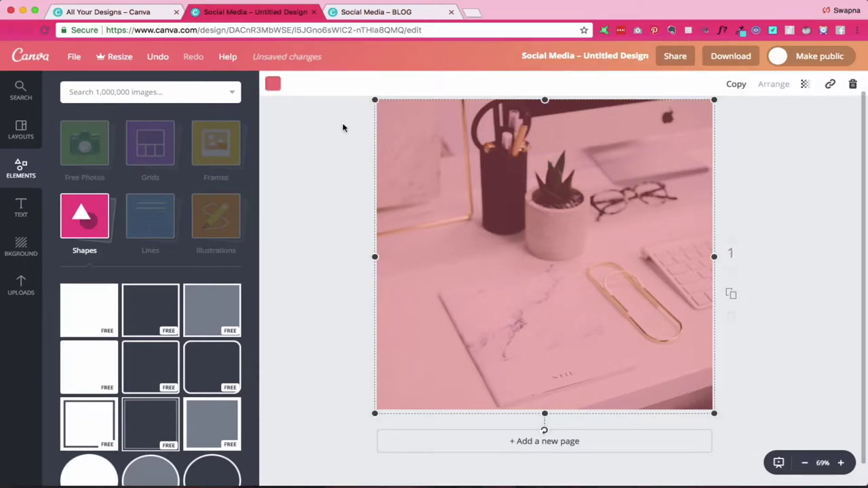
{"action": "left_click", "coordinate": [274, 84]}
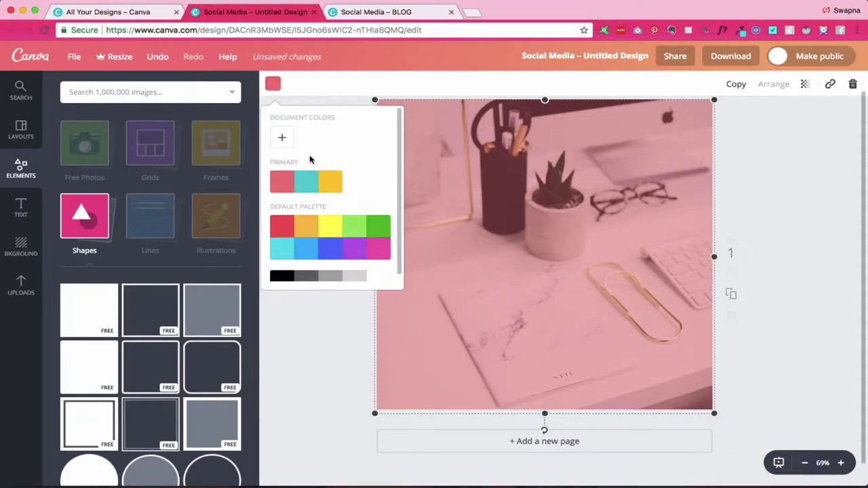
{"action": "left_click", "coordinate": [307, 189]}
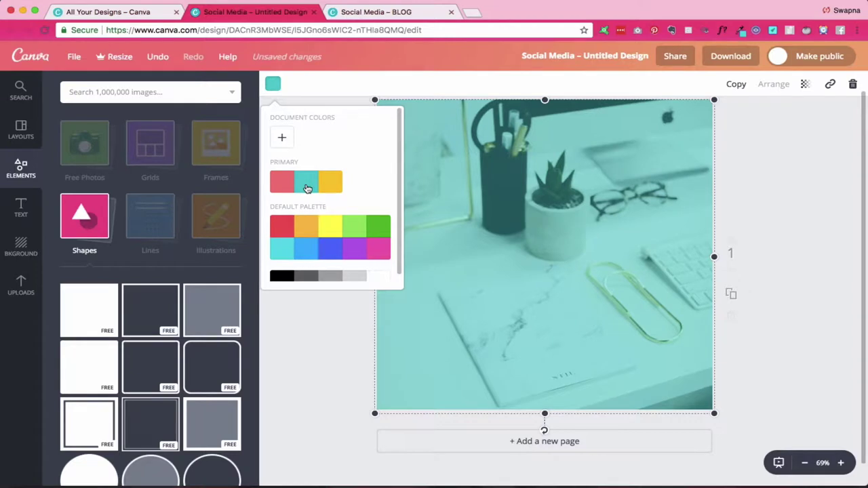
{"action": "left_click", "coordinate": [325, 190]}
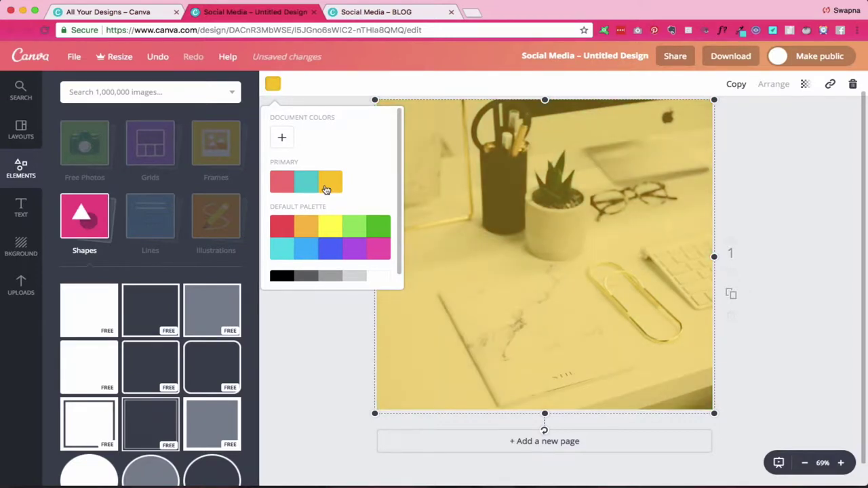
{"action": "left_click", "coordinate": [333, 348]}
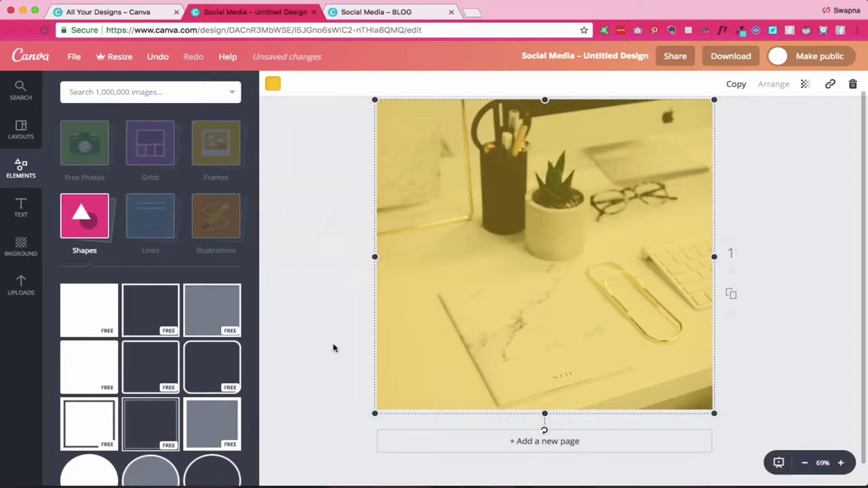
{"action": "key", "text": "Delete"}
Try the Cali, Drama, Edge and Epic filters on the desk photo and apply Grayscale.
{"action": "left_click", "coordinate": [413, 323]}
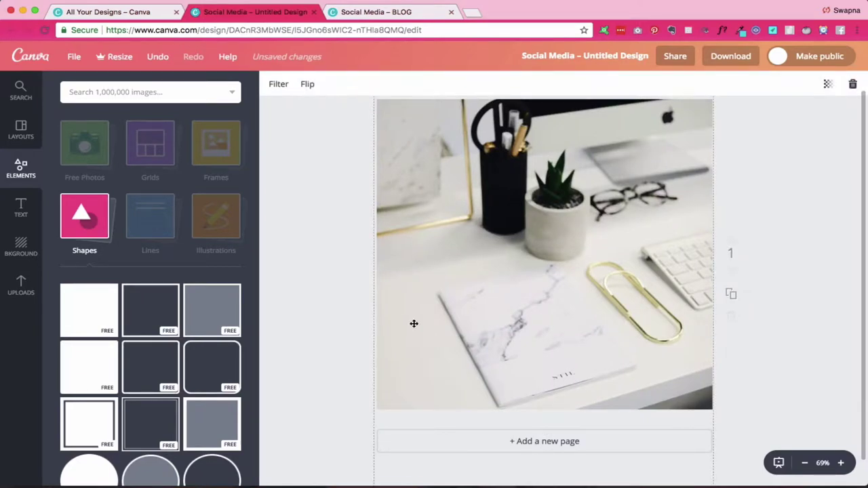
{"action": "left_click", "coordinate": [278, 83]}
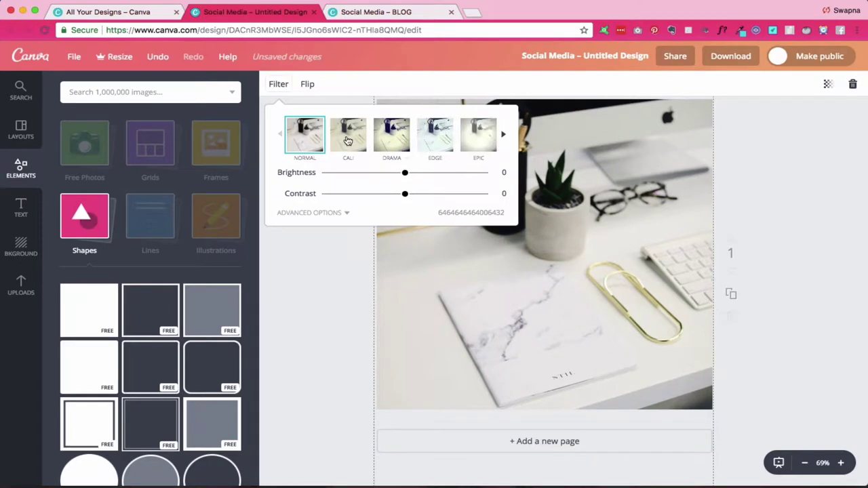
{"action": "left_click", "coordinate": [348, 139]}
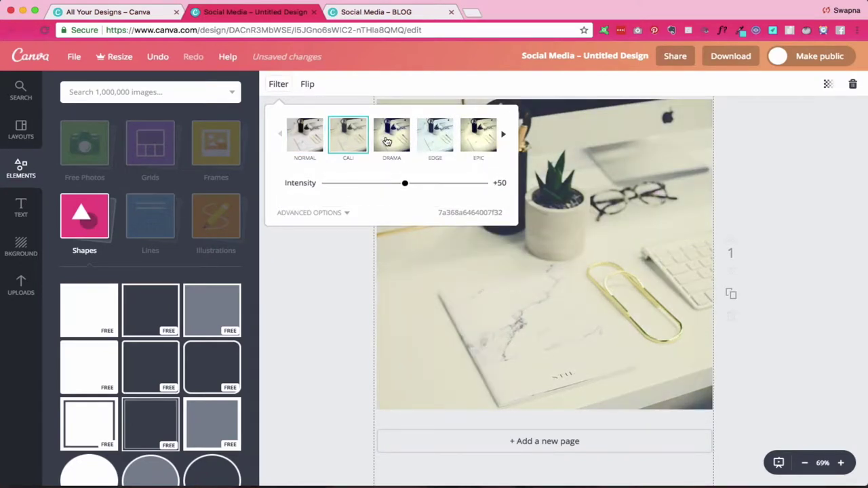
{"action": "left_click", "coordinate": [391, 136]}
{"action": "left_click", "coordinate": [449, 139]}
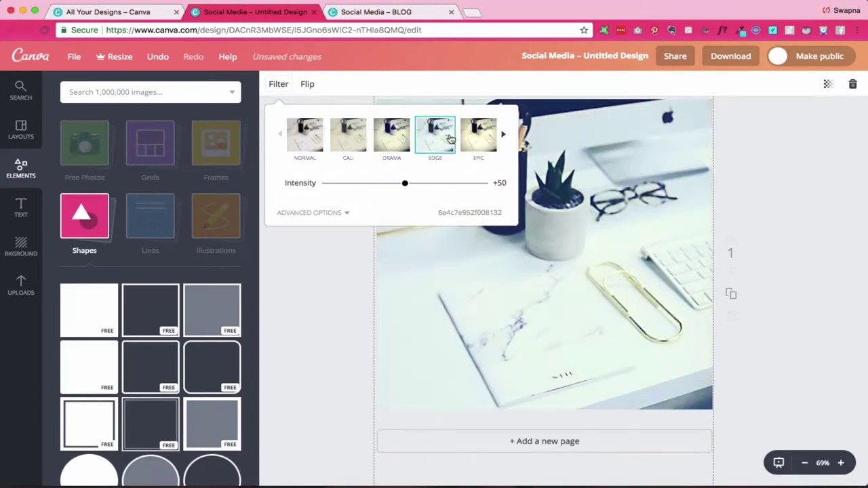
{"action": "left_click", "coordinate": [479, 139]}
{"action": "left_click", "coordinate": [503, 133]}
{"action": "left_click", "coordinate": [425, 148]}
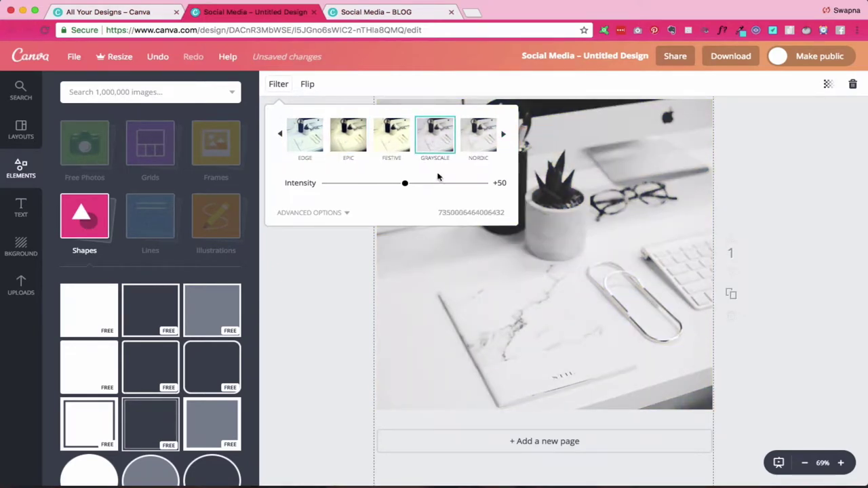
Raise the Grayscale filter's intensity to 78 for comparison and set it to 31.
{"action": "left_click", "coordinate": [431, 183]}
{"action": "left_click_drag", "start_coordinate": [432, 183], "coordinate": [449, 183]}
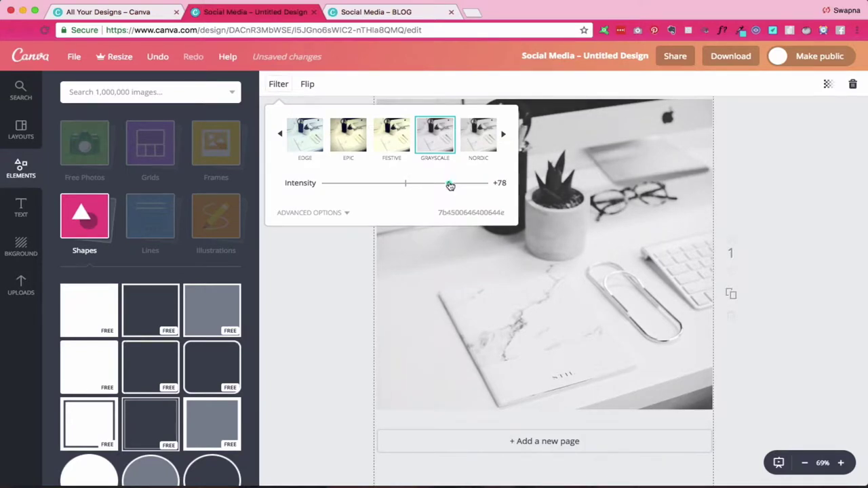
{"action": "left_click", "coordinate": [375, 183]}
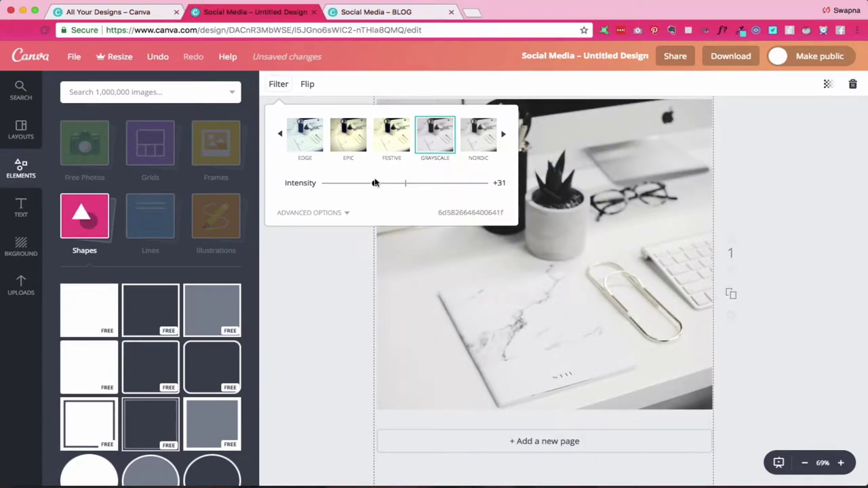
Set the Grayscale filter's intensity to 51, and try the Retro filter at intensity 51 on the desk photo.
{"action": "left_click", "coordinate": [407, 183]}
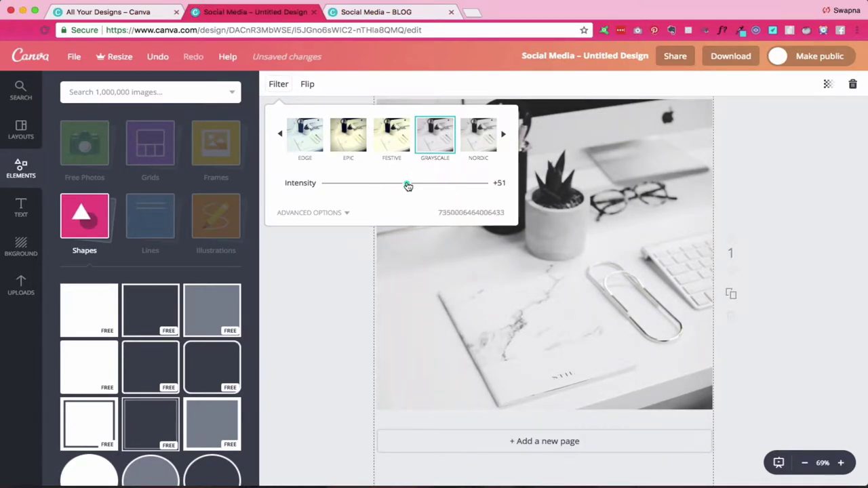
{"action": "left_click", "coordinate": [504, 138]}
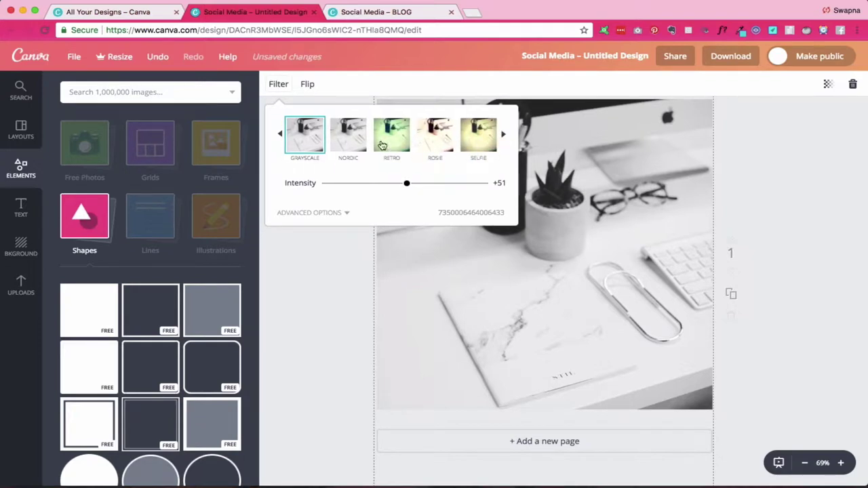
{"action": "left_click", "coordinate": [382, 145]}
{"action": "mouse_move", "coordinate": [418, 188]}
{"action": "left_mouse_down"}
{"action": "mouse_move", "coordinate": [367, 191]}
{"action": "mouse_move", "coordinate": [407, 188]}
{"action": "left_mouse_up"}
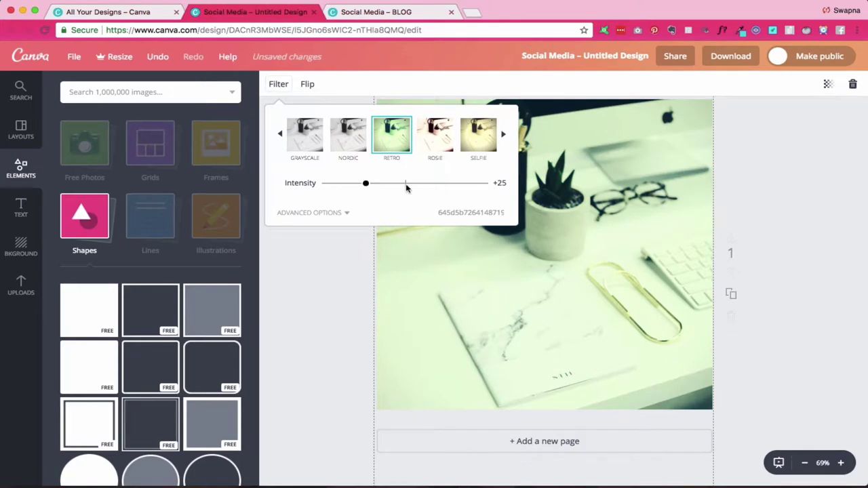
Try the Selfie and Whimsical filters on the desk photo.
{"action": "left_click", "coordinate": [474, 147]}
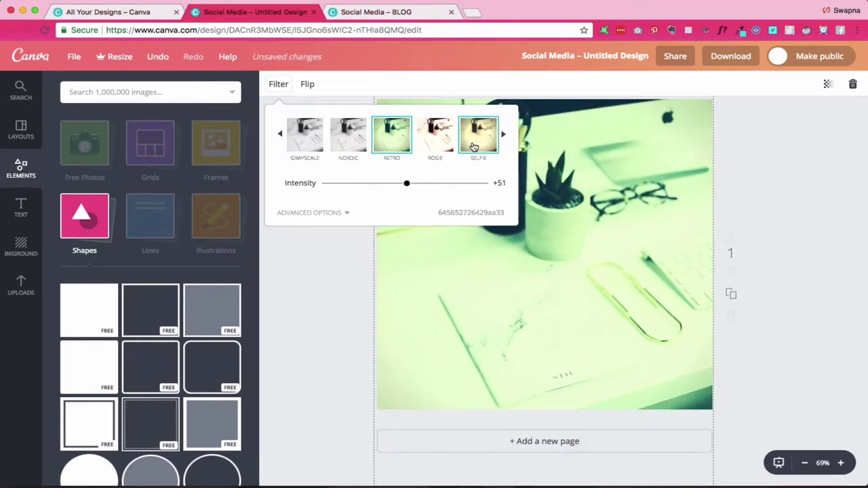
{"action": "left_click", "coordinate": [503, 134]}
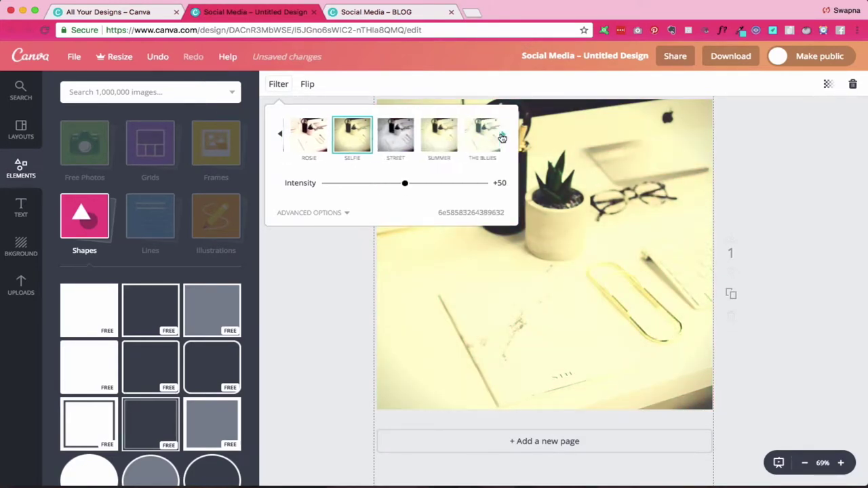
{"action": "left_click", "coordinate": [502, 137]}
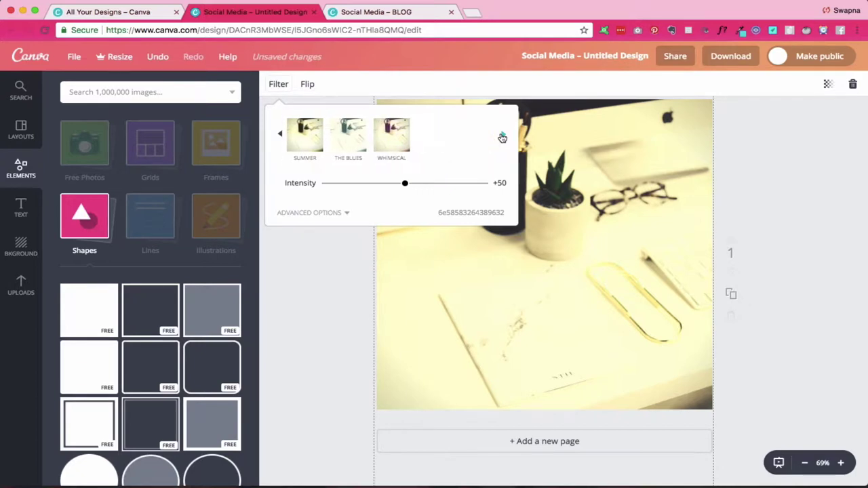
{"action": "left_click", "coordinate": [388, 137]}
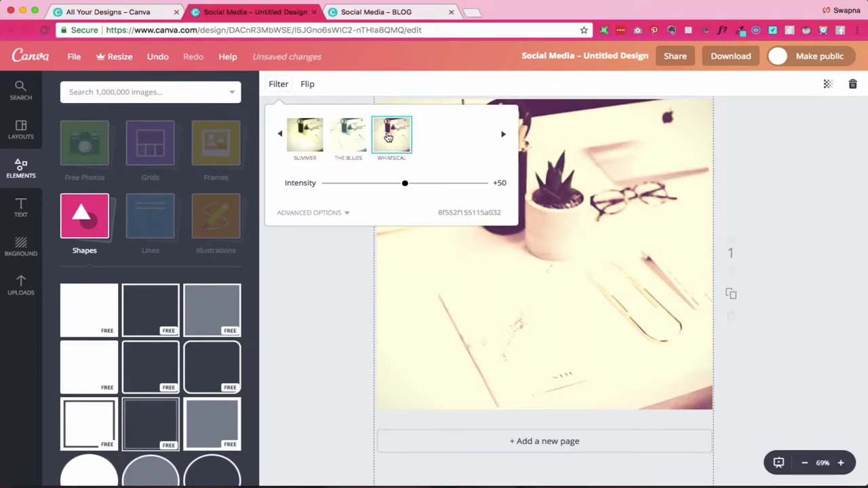
Restore the desk photo's original look with the Normal filter and deselect it.
{"action": "left_click", "coordinate": [279, 135]}
{"action": "left_click", "coordinate": [279, 136]}
{"action": "left_click", "coordinate": [279, 136]}
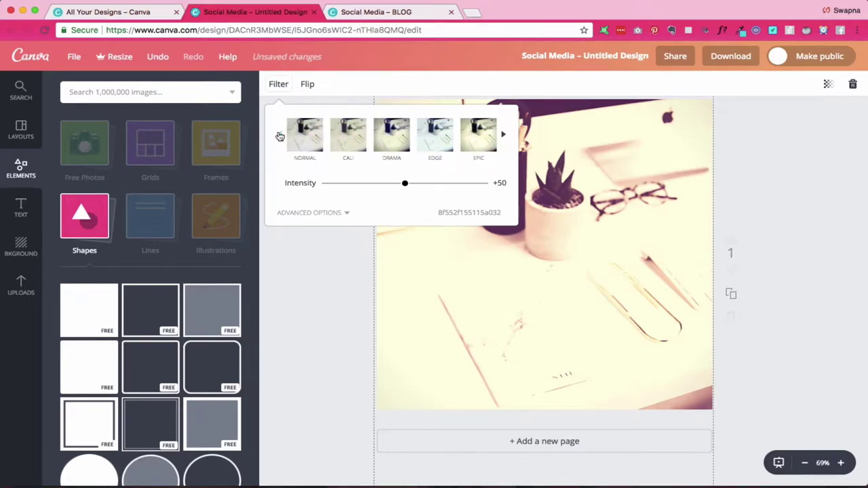
{"action": "left_click", "coordinate": [312, 138]}
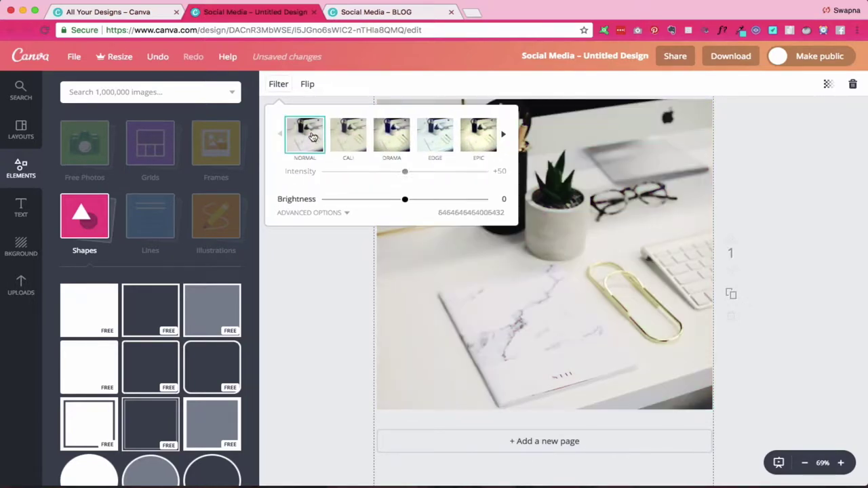
{"action": "left_click", "coordinate": [301, 273]}
{"action": "left_click", "coordinate": [301, 273]}
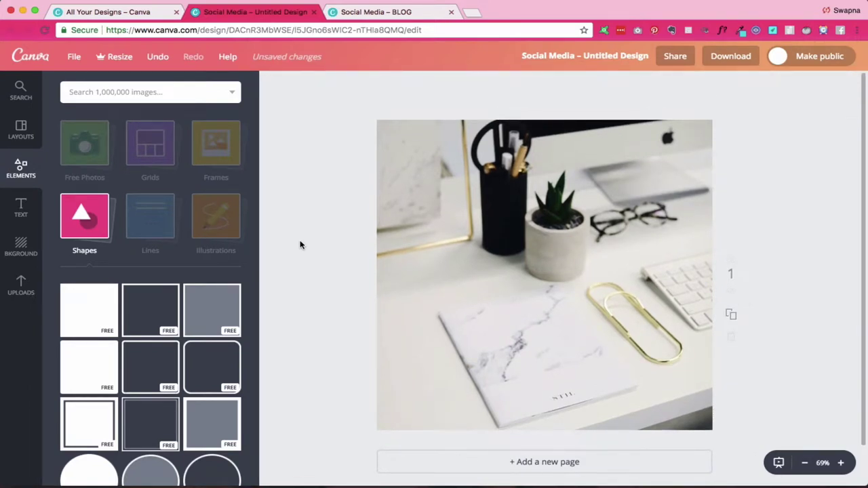
Search the image library for "gradient" and look through the free results.
{"action": "left_click", "coordinate": [156, 92]}
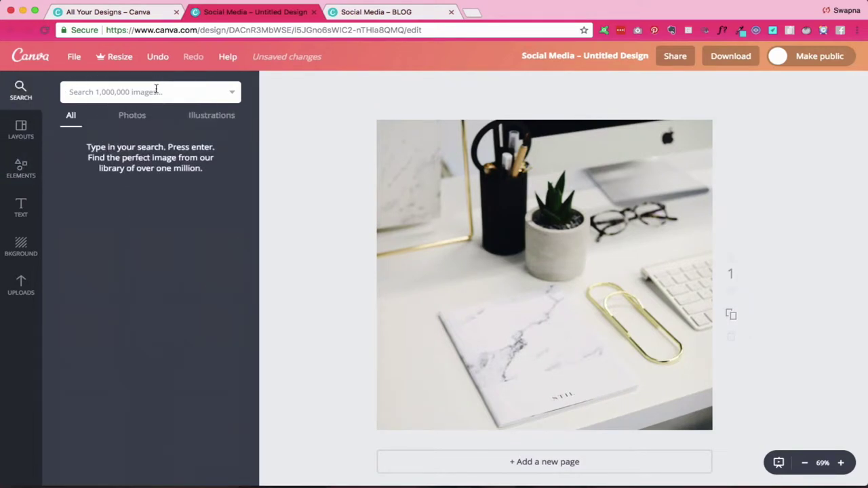
{"action": "type", "text": "gradient"}
{"action": "key", "text": "Return"}
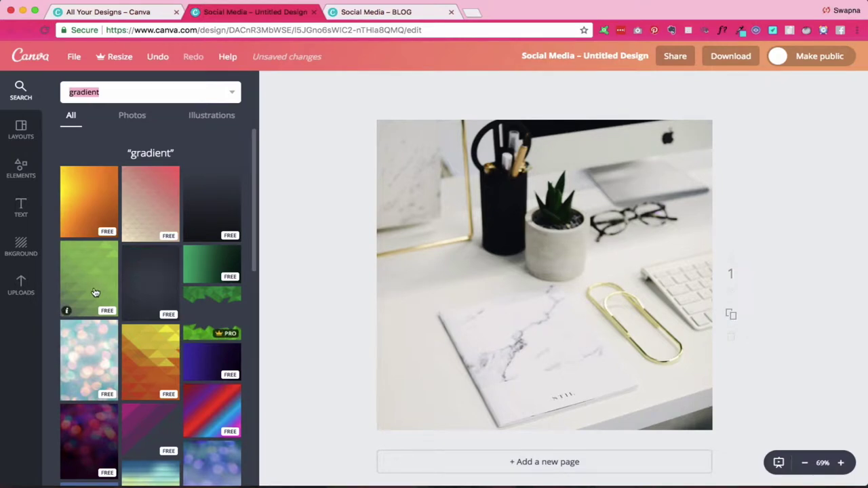
{"action": "scroll", "coordinate": [154, 292], "scroll_direction": "down", "scroll_amount": 1}
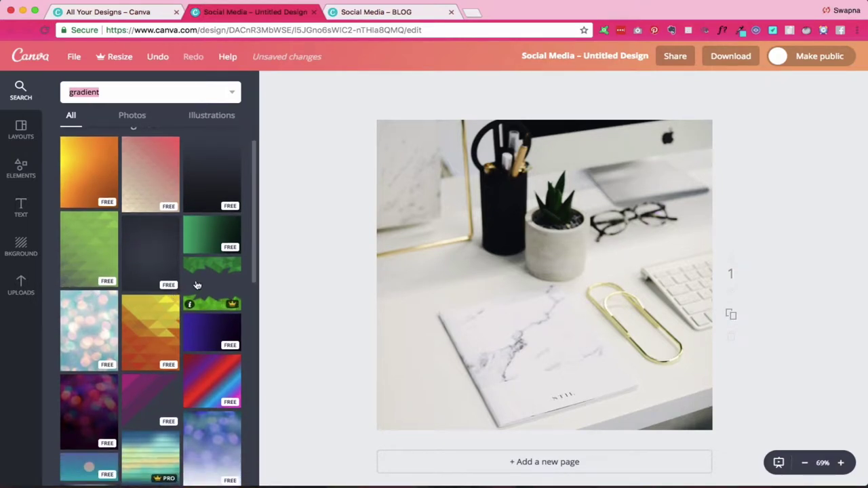
Add the free red-to-cream triangle gradient to the design and enlarge it to cover the whole desk photo.
{"action": "left_click", "coordinate": [151, 193]}
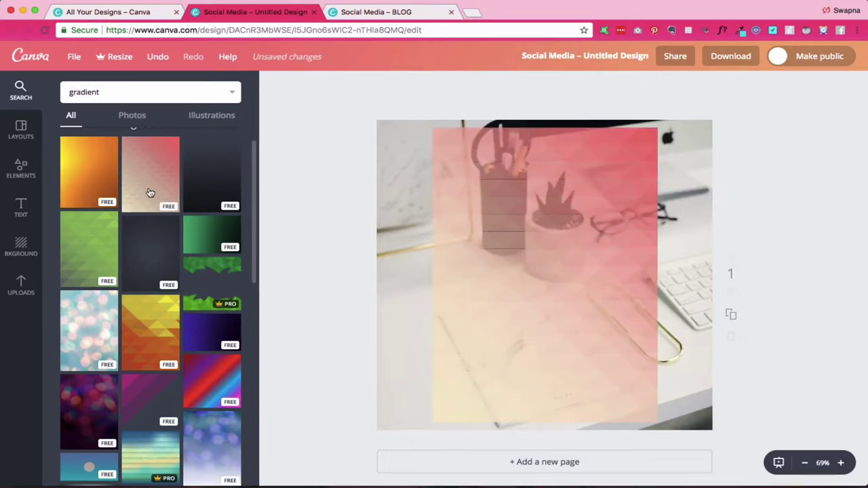
{"action": "left_click_drag", "start_coordinate": [433, 128], "coordinate": [297, 91]}
{"action": "left_click_drag", "start_coordinate": [657, 418], "coordinate": [724, 468]}
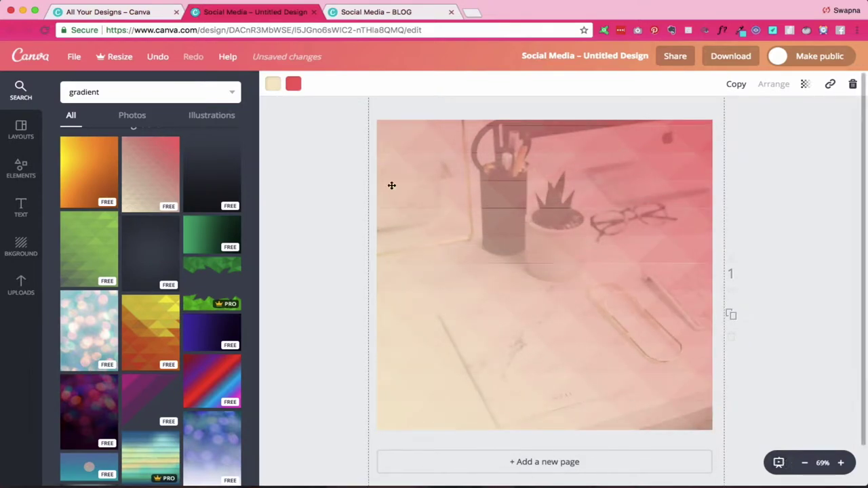
Recolor the gradient overlay's red to the primary teal and its cream to the primary coral, and make the overlay more see-through.
{"action": "left_click", "coordinate": [292, 84]}
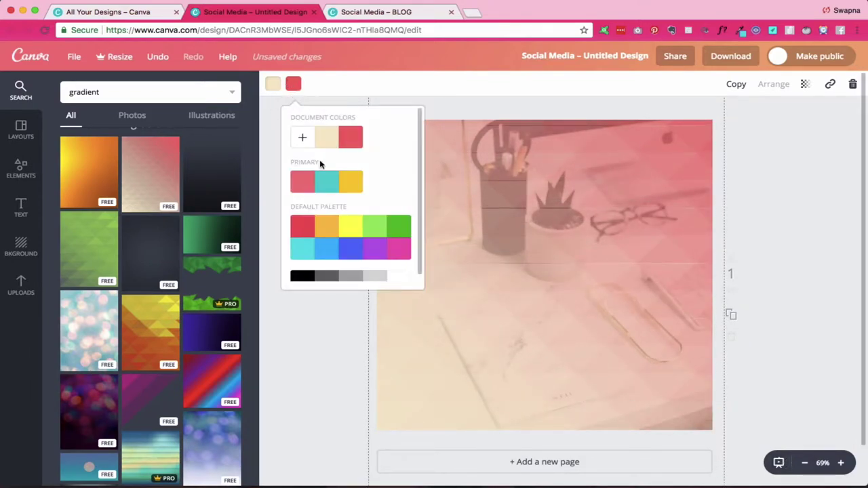
{"action": "left_click", "coordinate": [326, 181]}
{"action": "left_click", "coordinate": [273, 84]}
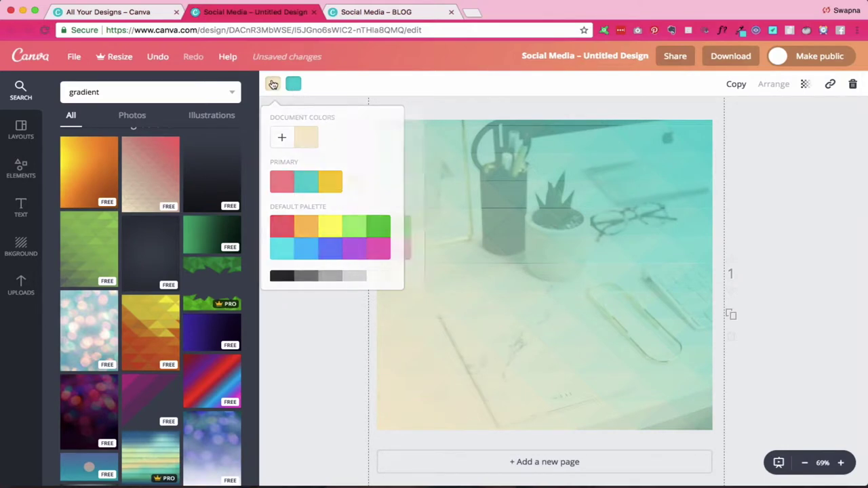
{"action": "left_click", "coordinate": [281, 181]}
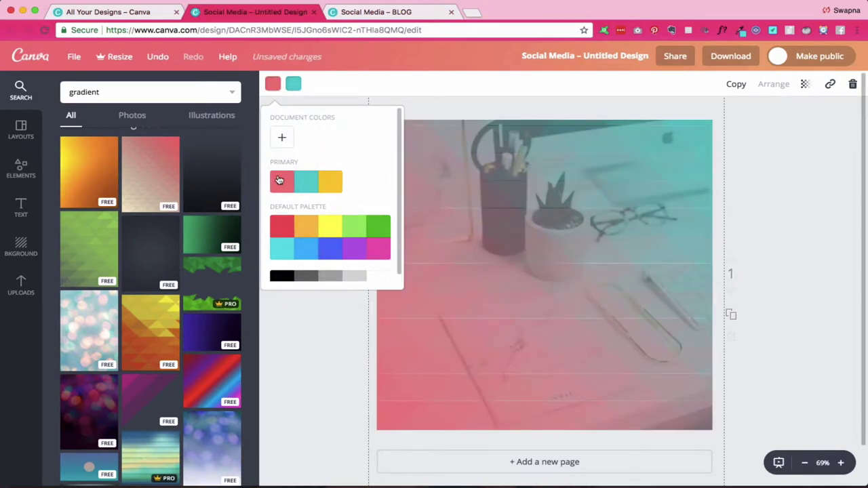
{"action": "left_click", "coordinate": [274, 310]}
{"action": "left_click", "coordinate": [804, 92]}
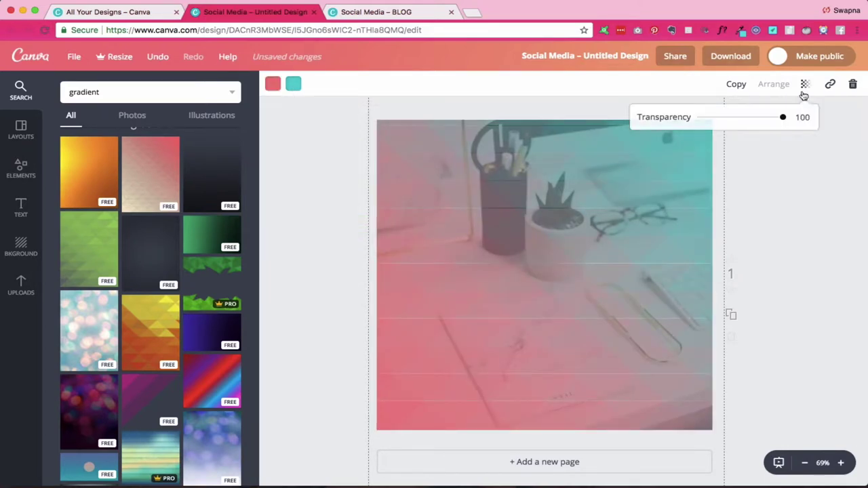
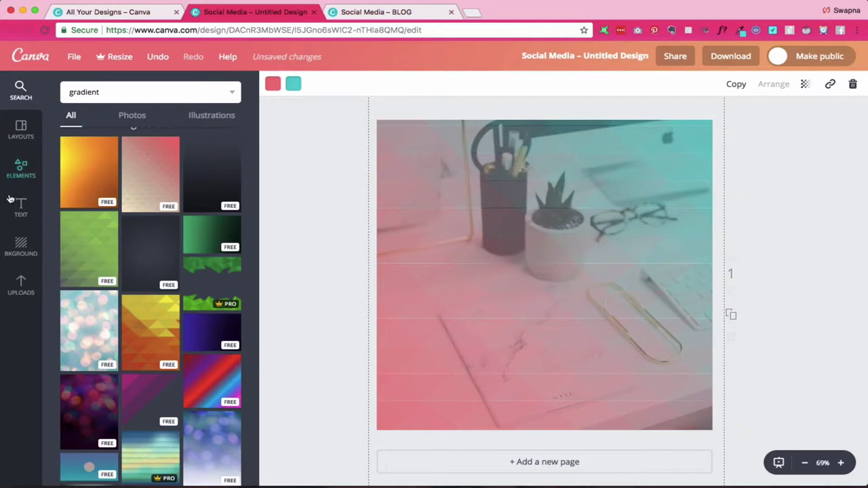
Add a heading reading BLOG and set its letter spacing to 290.
{"action": "left_click", "coordinate": [117, 161]}
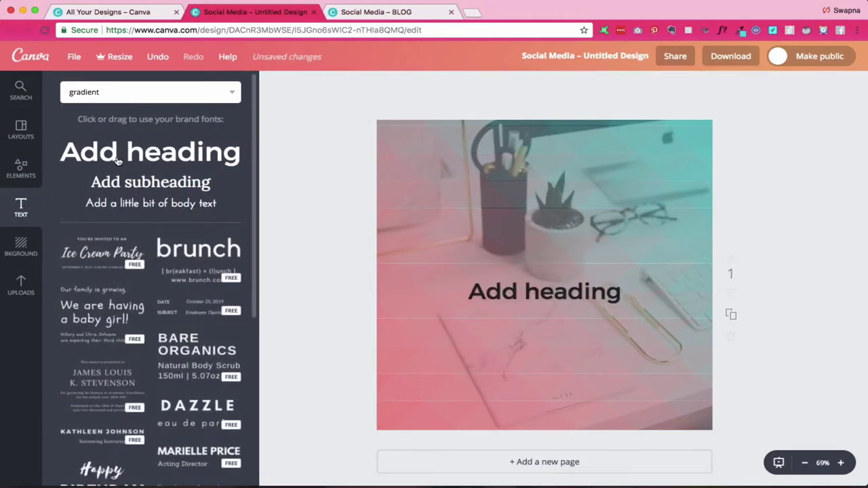
{"action": "type", "text": "BLOG"}
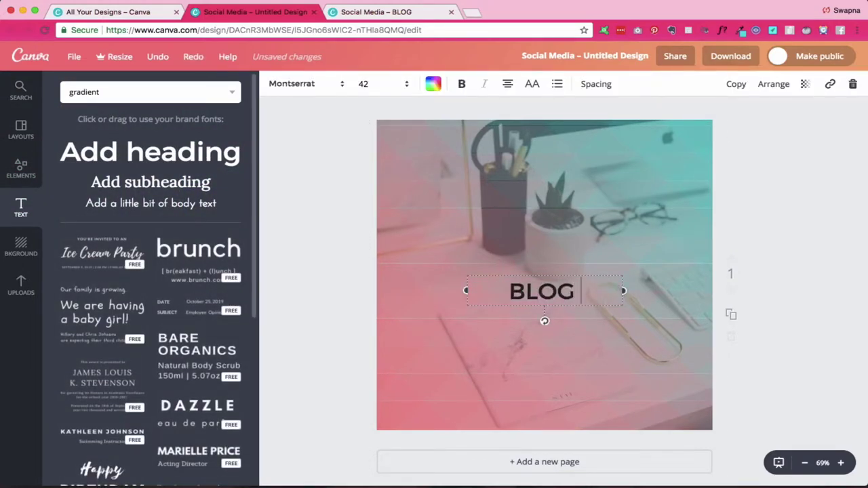
{"action": "key", "text": "BackSpace"}
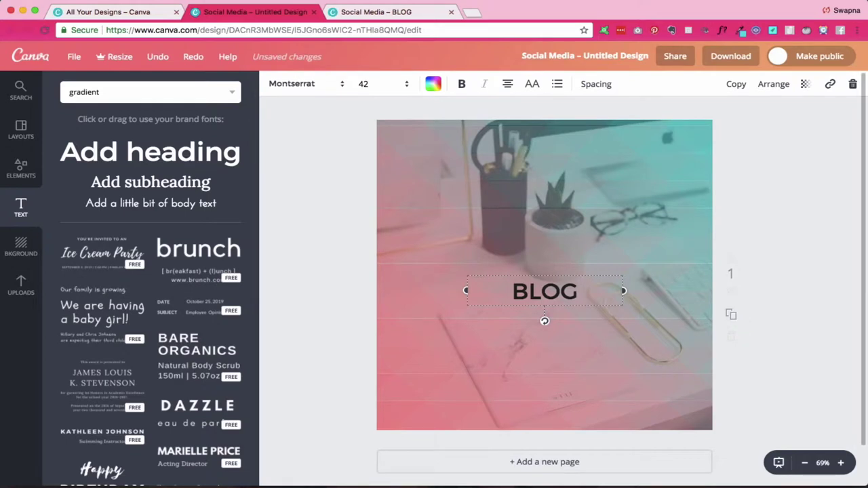
{"action": "left_click", "coordinate": [600, 83]}
{"action": "left_click_drag", "start_coordinate": [665, 118], "coordinate": [688, 118]}
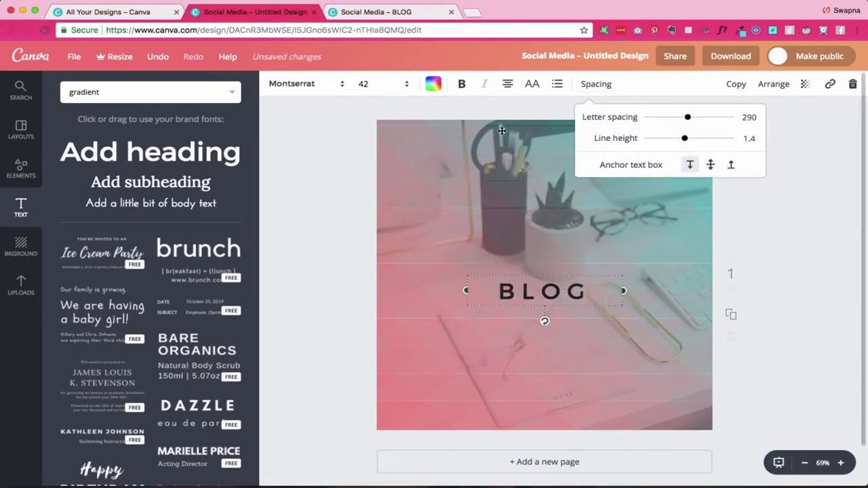
Set the BLOG heading's font size to 72 and move it slightly up to the vertical middle of the page.
{"action": "left_click", "coordinate": [407, 84]}
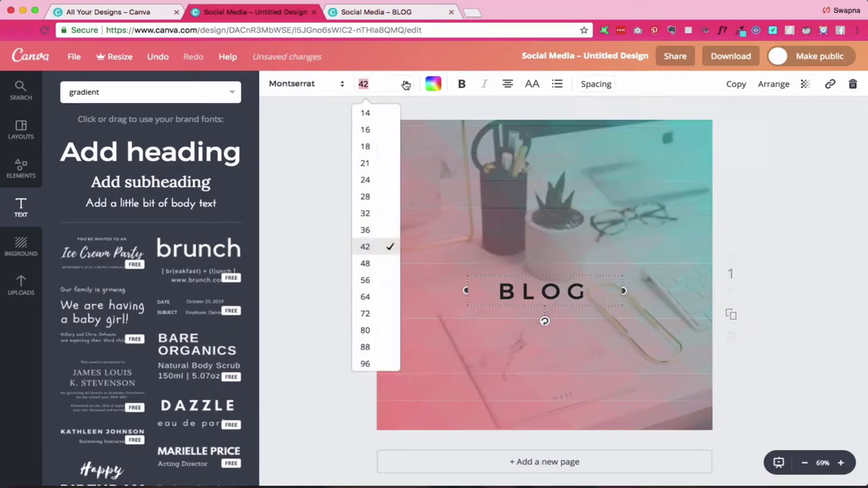
{"action": "left_click", "coordinate": [365, 314]}
{"action": "left_click_drag", "start_coordinate": [567, 304], "coordinate": [566, 279]}
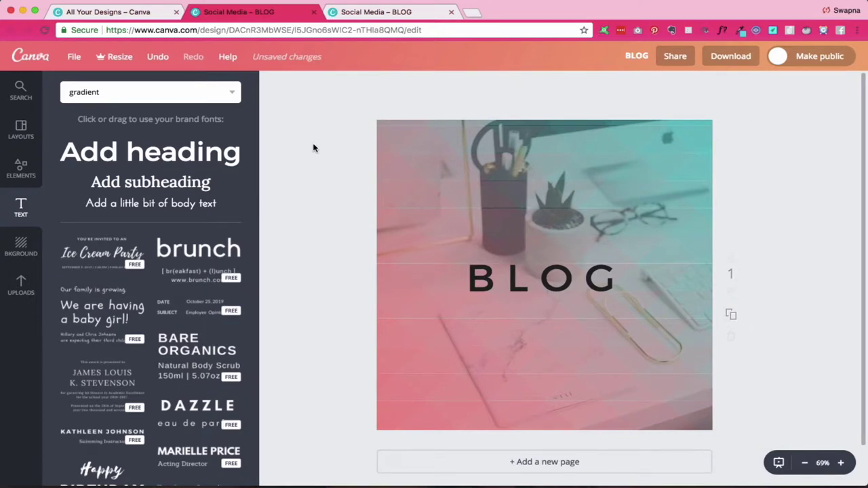
Delete the coral-and-teal gradient overlay from the design.
{"action": "left_click", "coordinate": [402, 205]}
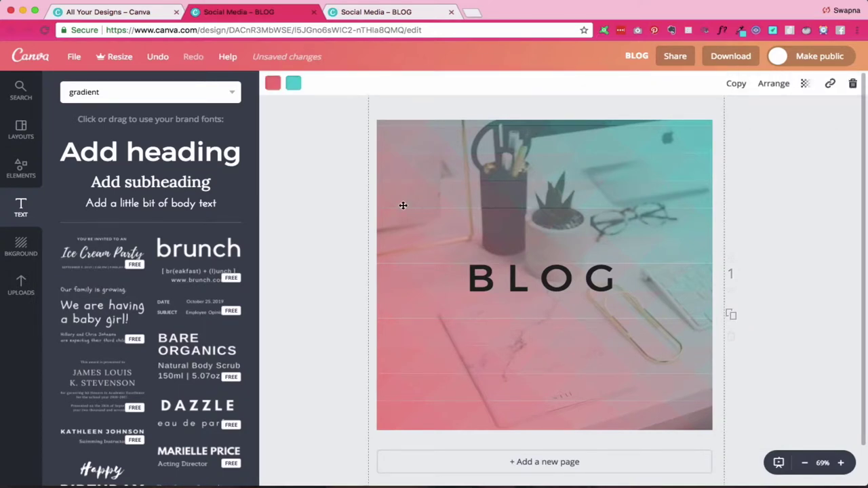
{"action": "key", "text": "Delete"}
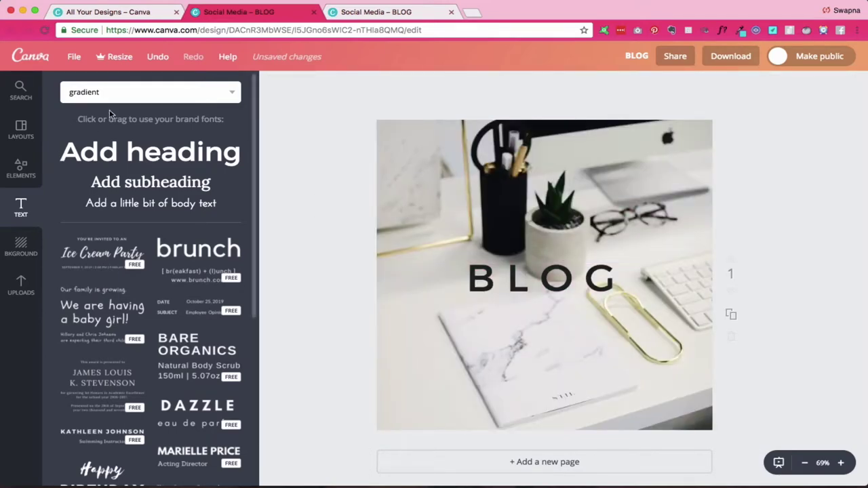
Add the free yellow-to-orange gradient from the "gradient" search results and enlarge it to fill the page behind the heading.
{"action": "left_click", "coordinate": [124, 94]}
{"action": "scroll", "coordinate": [137, 271], "scroll_direction": "down", "scroll_amount": 5}
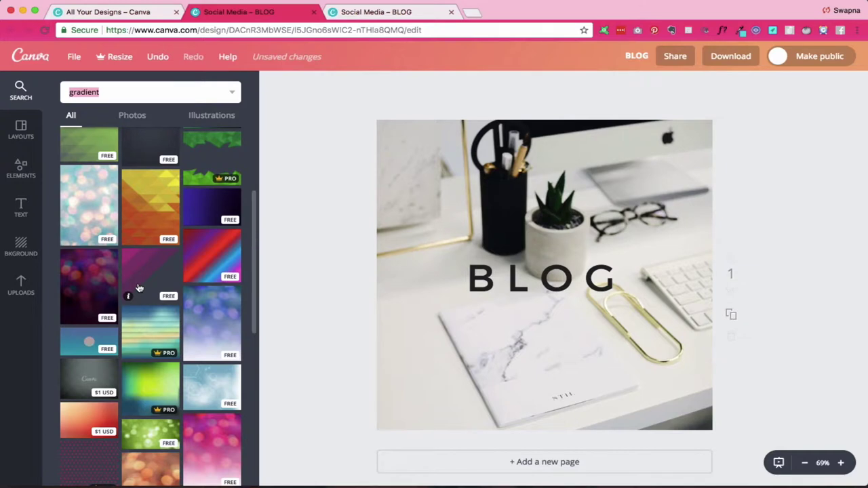
{"action": "scroll", "coordinate": [138, 288], "scroll_direction": "up", "scroll_amount": 4}
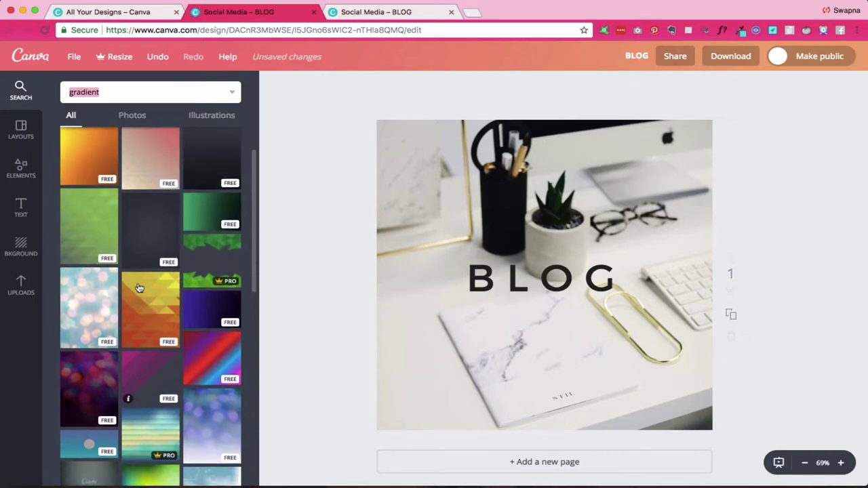
{"action": "left_click", "coordinate": [80, 174]}
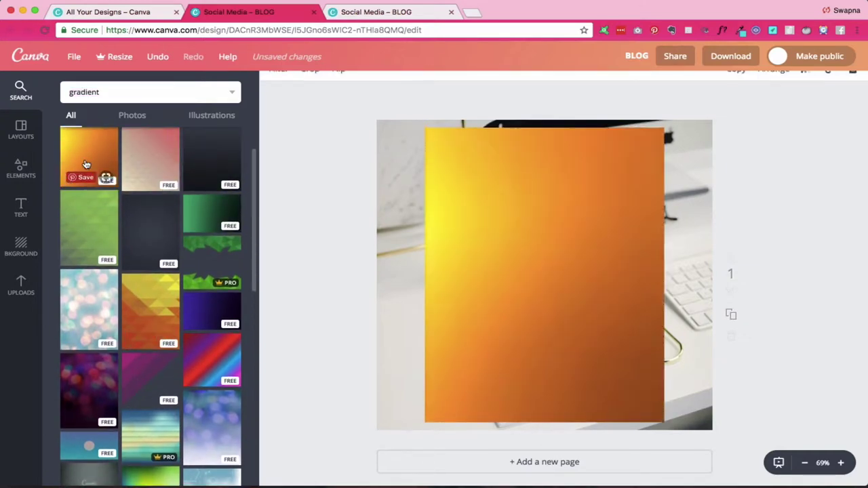
{"action": "left_click_drag", "start_coordinate": [426, 128], "coordinate": [290, 103]}
{"action": "left_click_drag", "start_coordinate": [664, 423], "coordinate": [713, 434]}
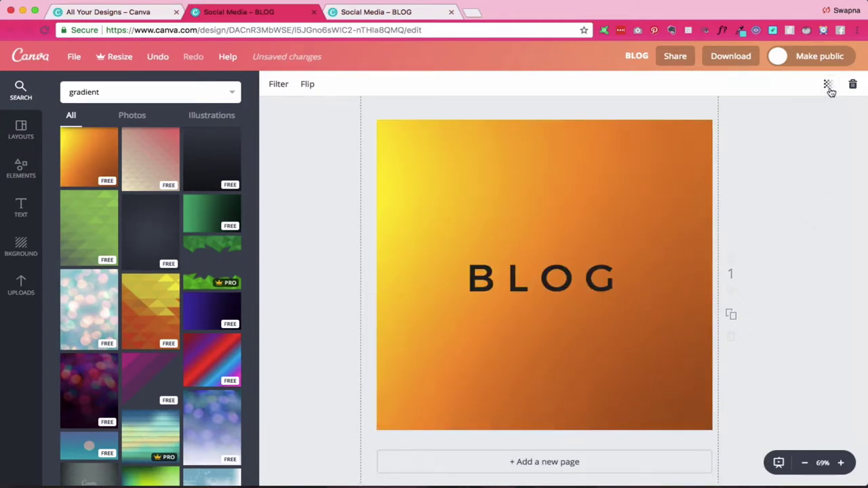
Try the orange gradient background at transparency 79 and 47, and delete it from the page.
{"action": "left_click", "coordinate": [828, 85]}
{"action": "left_click_drag", "start_coordinate": [805, 117], "coordinate": [790, 118]}
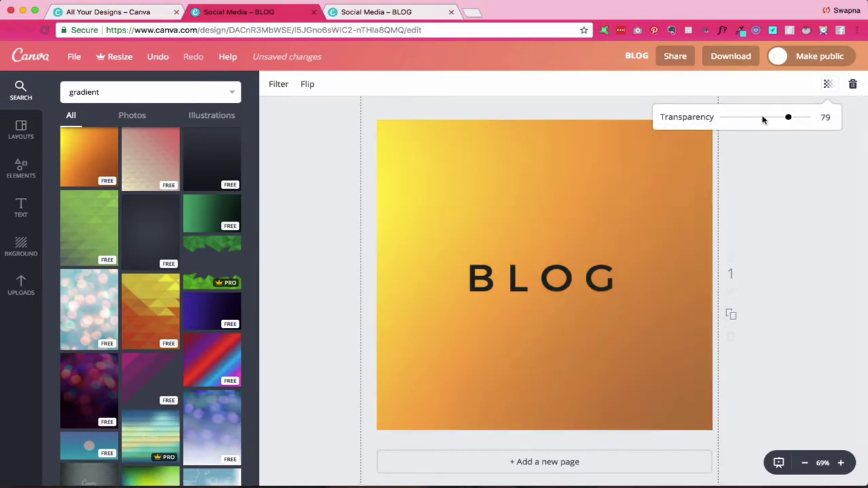
{"action": "left_click", "coordinate": [763, 120]}
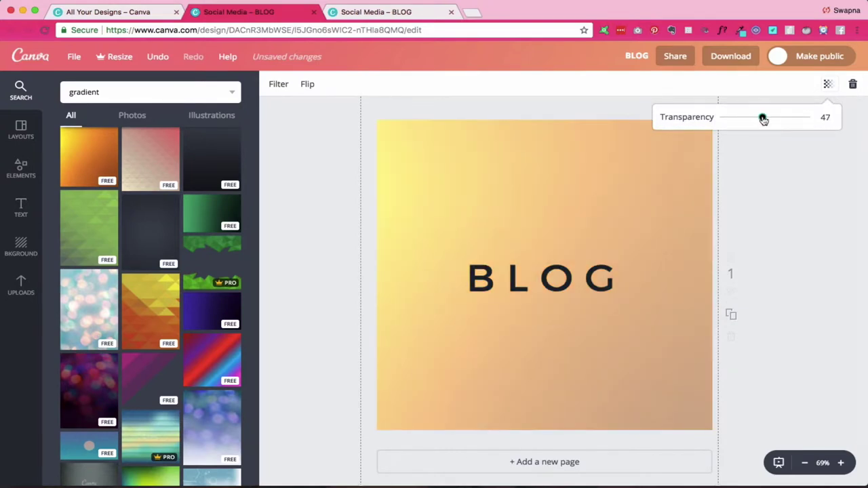
{"action": "left_click", "coordinate": [854, 86]}
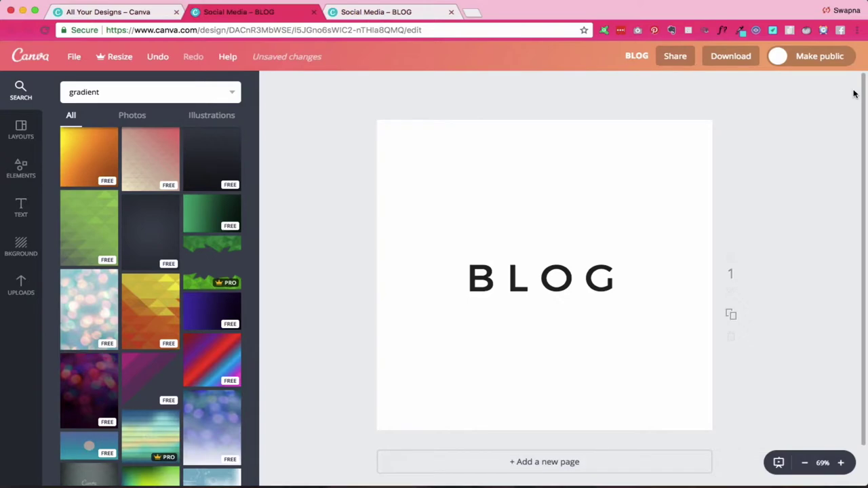
Add the uploaded desk photo with the plant and glasses and enlarge it to fill the page behind the BLOG heading.
{"action": "left_click", "coordinate": [16, 288]}
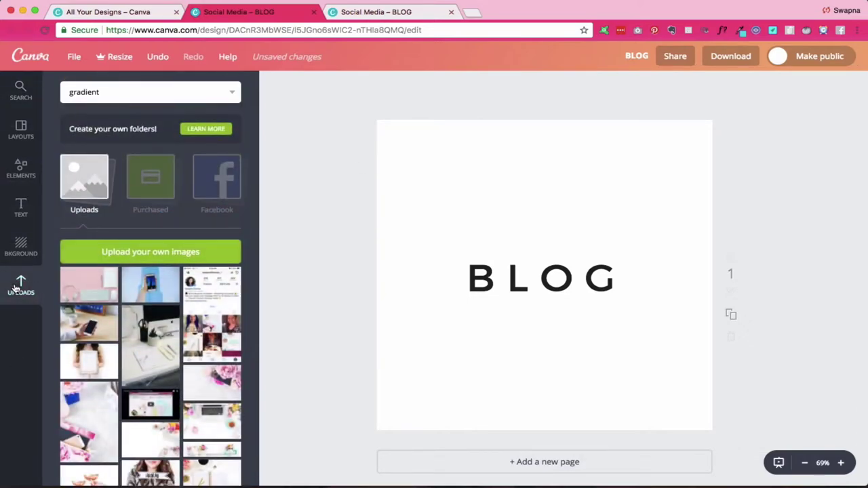
{"action": "left_click", "coordinate": [163, 338]}
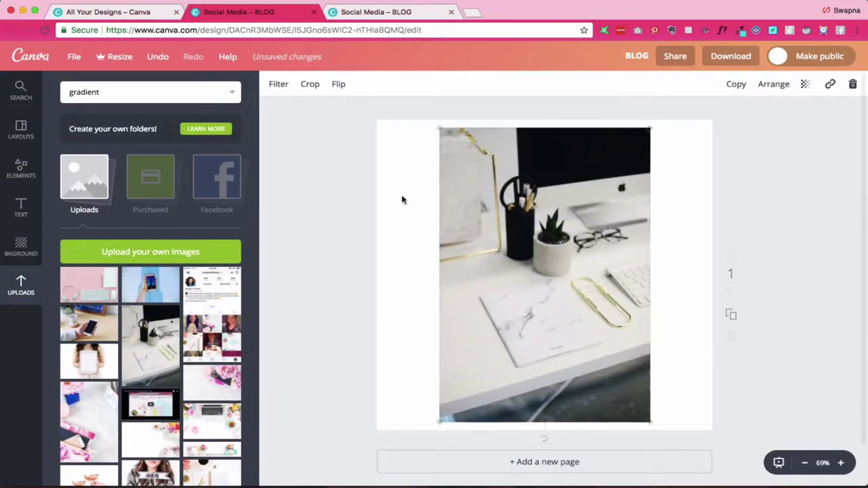
{"action": "left_click_drag", "start_coordinate": [439, 130], "coordinate": [271, 107]}
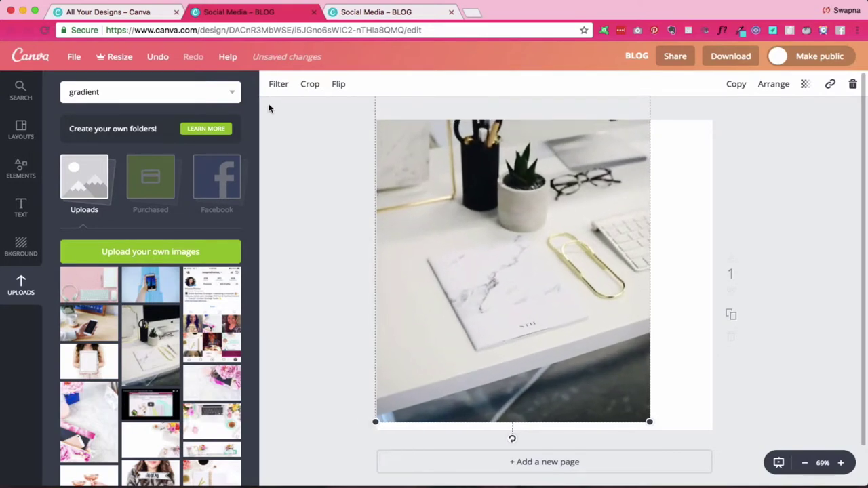
{"action": "left_click_drag", "start_coordinate": [649, 420], "coordinate": [788, 459]}
{"action": "left_click", "coordinate": [322, 236]}
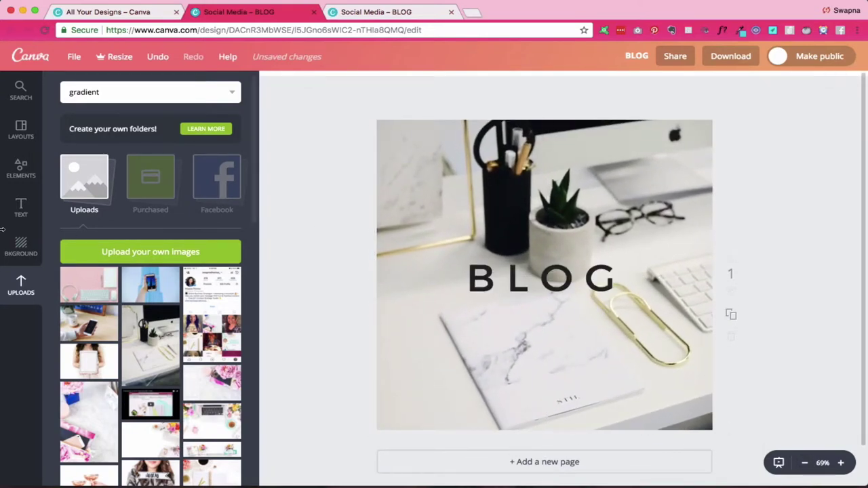
Add the free green triangle-pattern gradient from the "gradient" search results and enlarge it to cover the whole photo.
{"action": "left_click", "coordinate": [118, 95]}
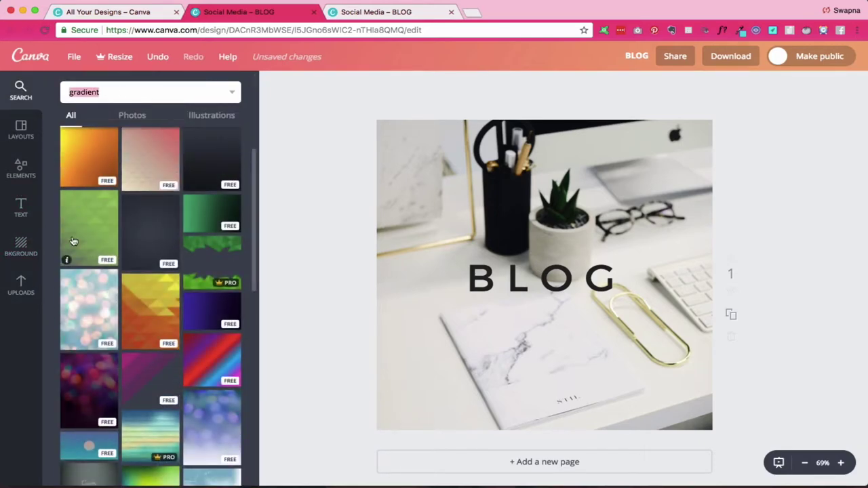
{"action": "left_click", "coordinate": [73, 241]}
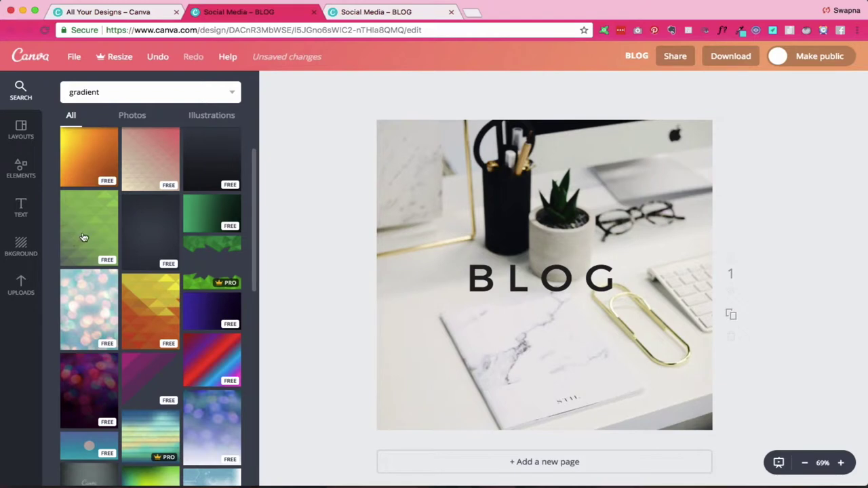
{"action": "left_click", "coordinate": [455, 170]}
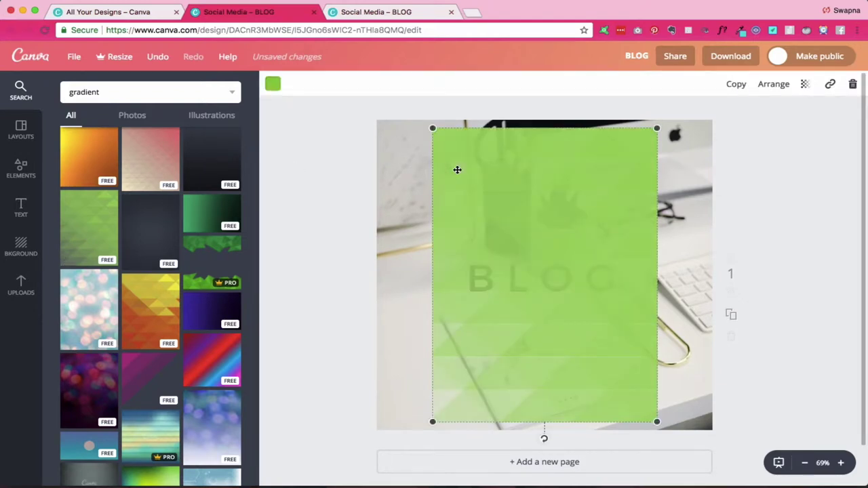
{"action": "left_click_drag", "start_coordinate": [432, 127], "coordinate": [324, 82]}
{"action": "left_click_drag", "start_coordinate": [658, 421], "coordinate": [728, 311]}
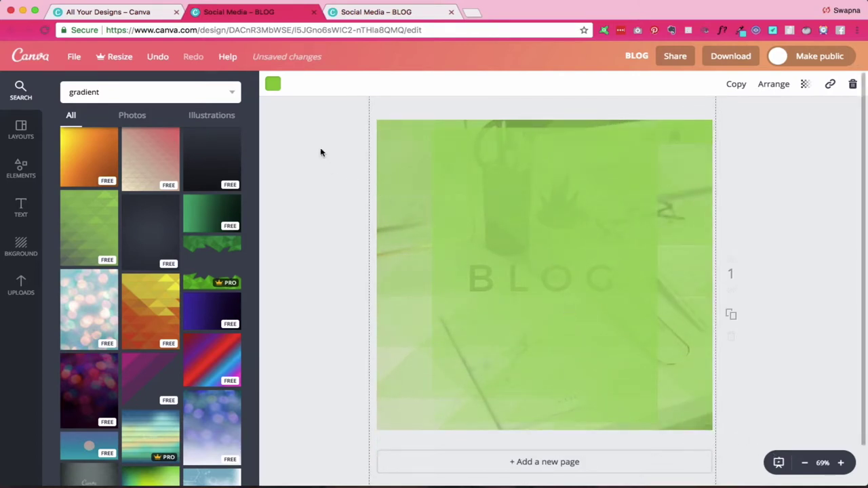
Recolor the enlarged gradient with the primary teal, delete the smaller green duplicate beneath it, and realign it over the photo.
{"action": "left_click", "coordinate": [274, 84]}
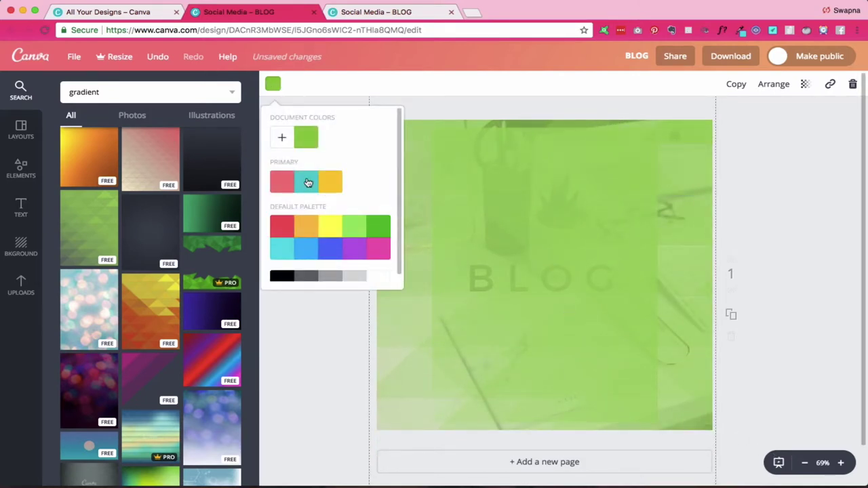
{"action": "left_click", "coordinate": [308, 183]}
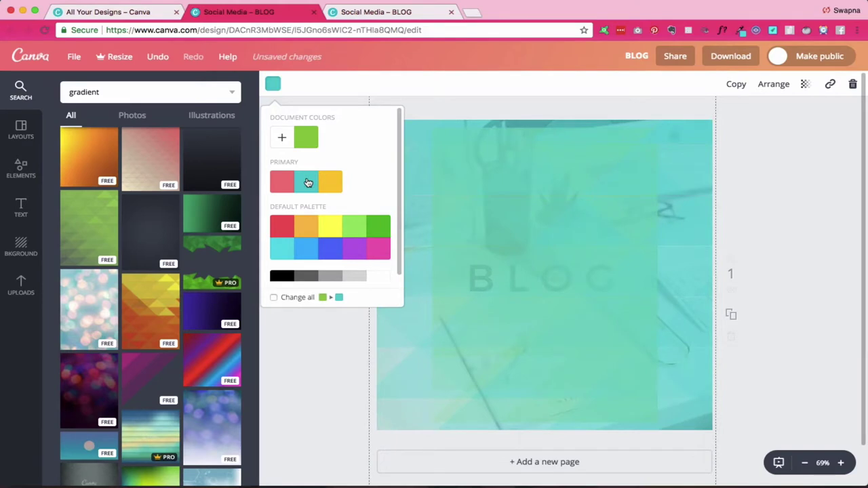
{"action": "left_click", "coordinate": [638, 182]}
{"action": "mouse_move", "coordinate": [633, 187]}
{"action": "left_mouse_down"}
{"action": "mouse_move", "coordinate": [728, 189]}
{"action": "mouse_move", "coordinate": [618, 193]}
{"action": "left_mouse_up"}
{"action": "left_click", "coordinate": [444, 195]}
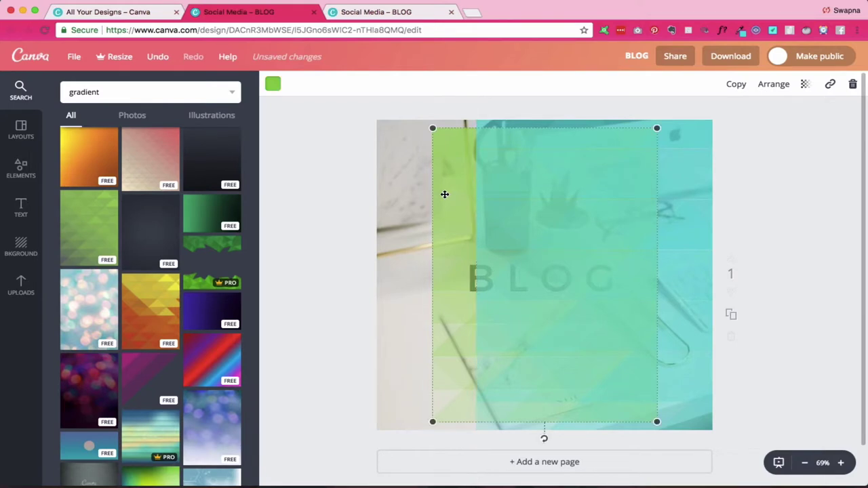
{"action": "key", "text": "BackSpace"}
{"action": "left_click_drag", "start_coordinate": [517, 210], "coordinate": [411, 211]}
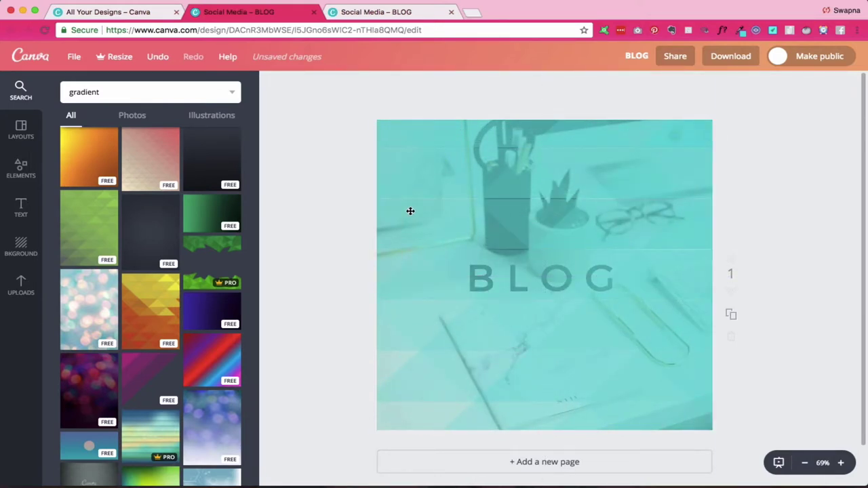
Send the teal gradient overlay behind the BLOG heading and set its transparency to 82.
{"action": "left_click", "coordinate": [616, 220]}
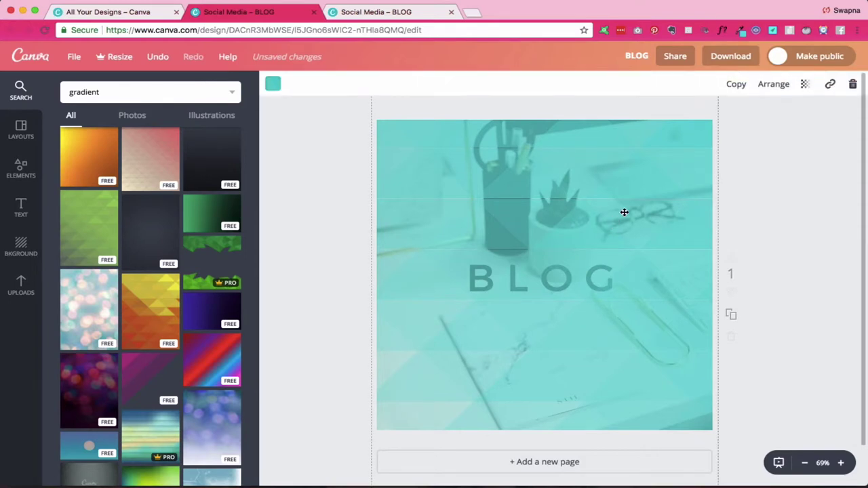
{"action": "left_click", "coordinate": [773, 84]}
{"action": "left_click", "coordinate": [744, 135]}
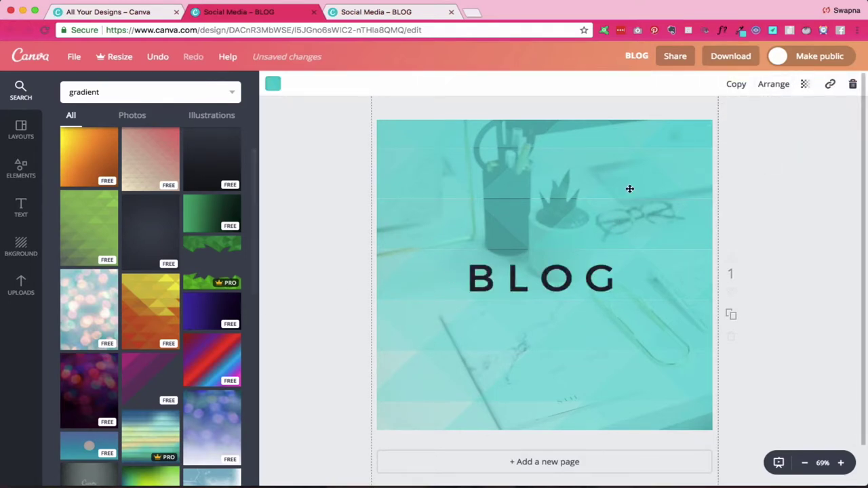
{"action": "left_click", "coordinate": [804, 87]}
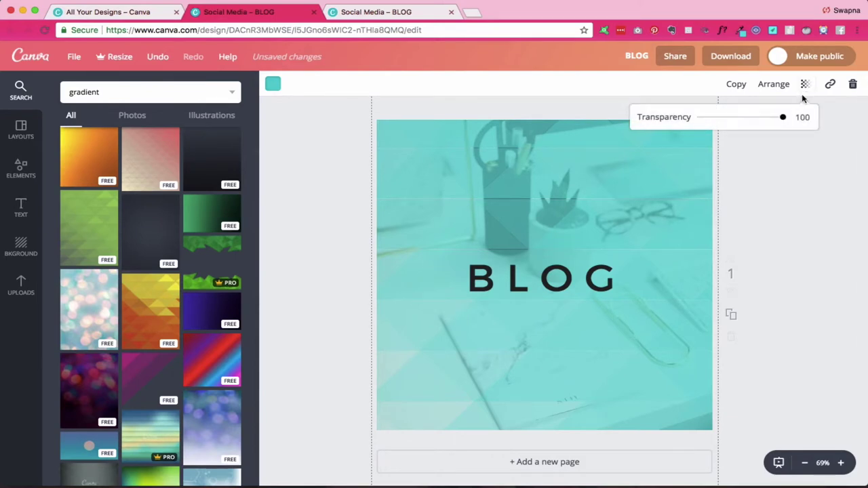
{"action": "left_click", "coordinate": [759, 121]}
{"action": "left_click_drag", "start_coordinate": [761, 120], "coordinate": [770, 121]}
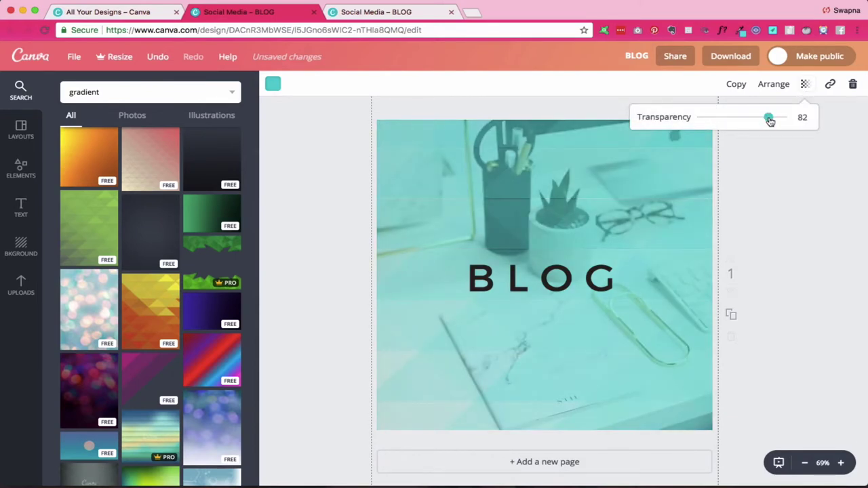
{"action": "left_click", "coordinate": [577, 254]}
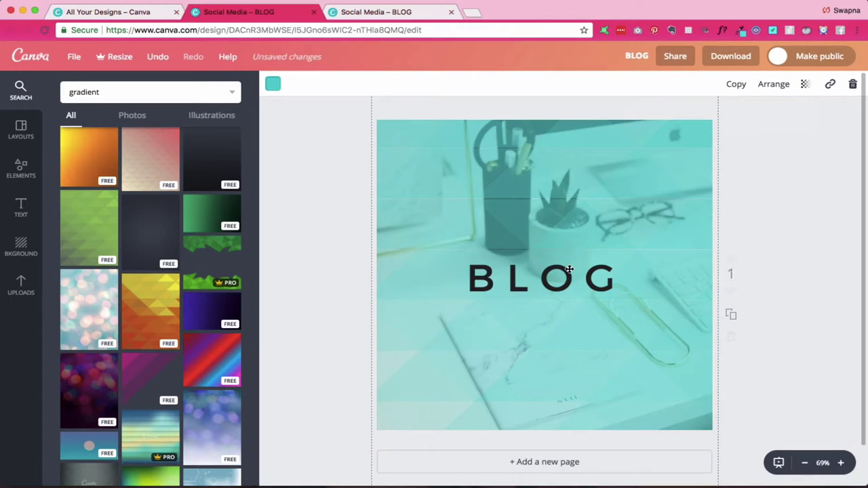
Change the BLOG heading's text color to white.
{"action": "left_click", "coordinate": [570, 269]}
{"action": "left_click", "coordinate": [433, 84]}
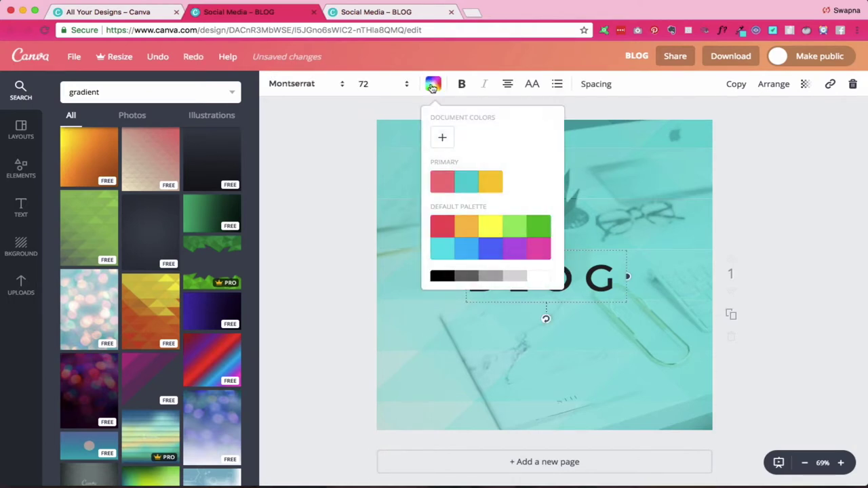
{"action": "left_click", "coordinate": [535, 277]}
{"action": "left_click", "coordinate": [300, 266]}
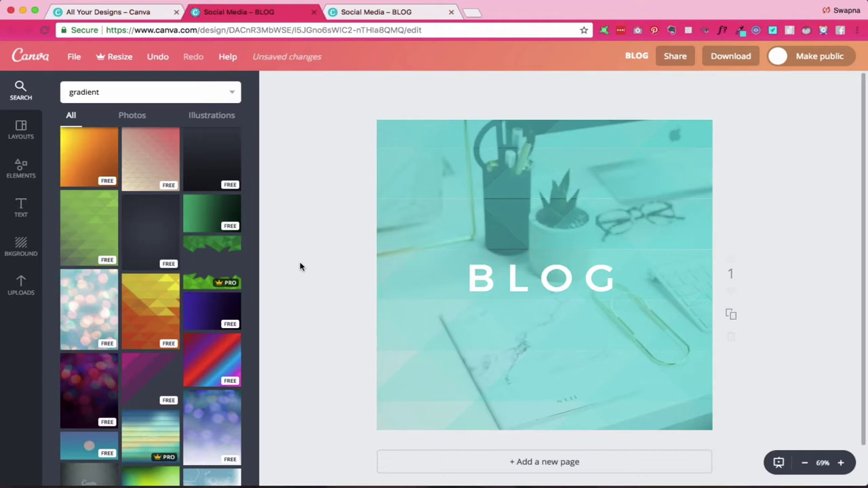
Delete the teal gradient overlay from the page.
{"action": "left_click", "coordinate": [183, 96]}
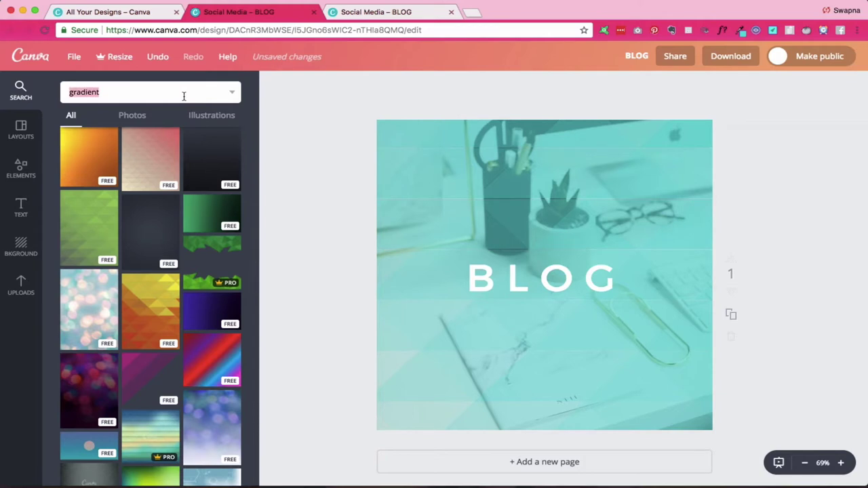
{"action": "left_click", "coordinate": [466, 167]}
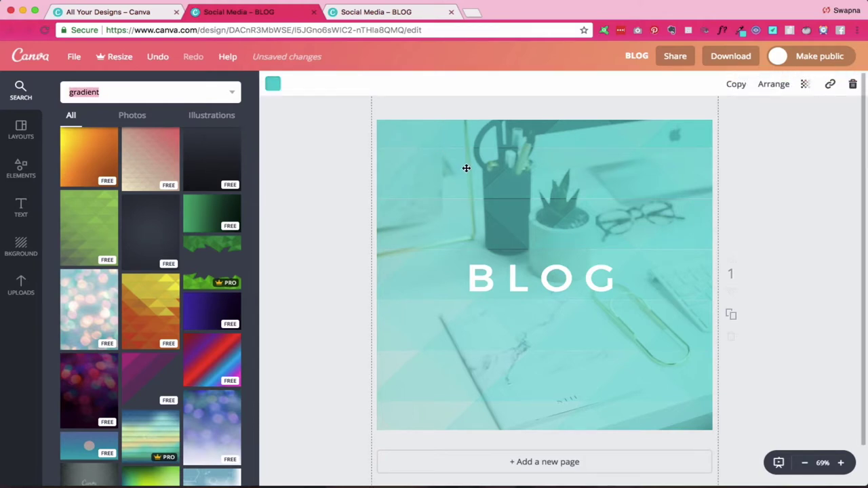
{"action": "key", "text": "BackSpace"}
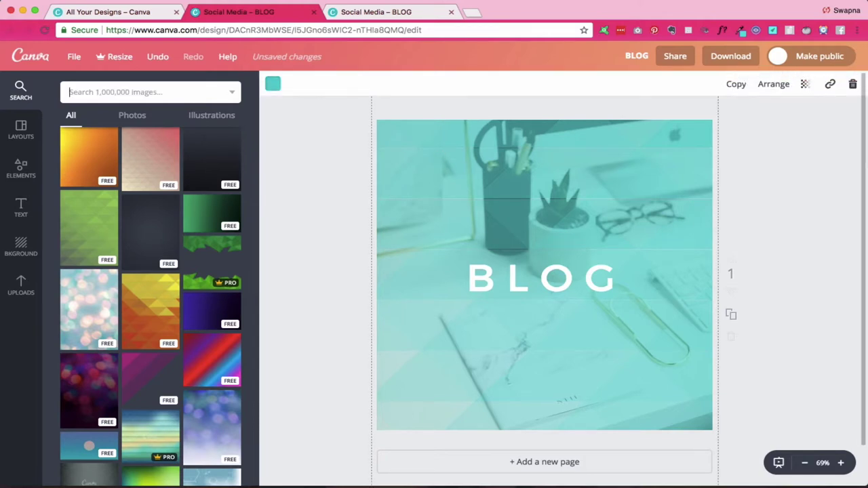
{"action": "left_click", "coordinate": [852, 85]}
Search for "FRAMES" and add the free picture frame made of uneven vertical strips to the page.
{"action": "left_click", "coordinate": [114, 100]}
{"action": "type", "text": "FRAMES"}
{"action": "key", "text": "Return"}
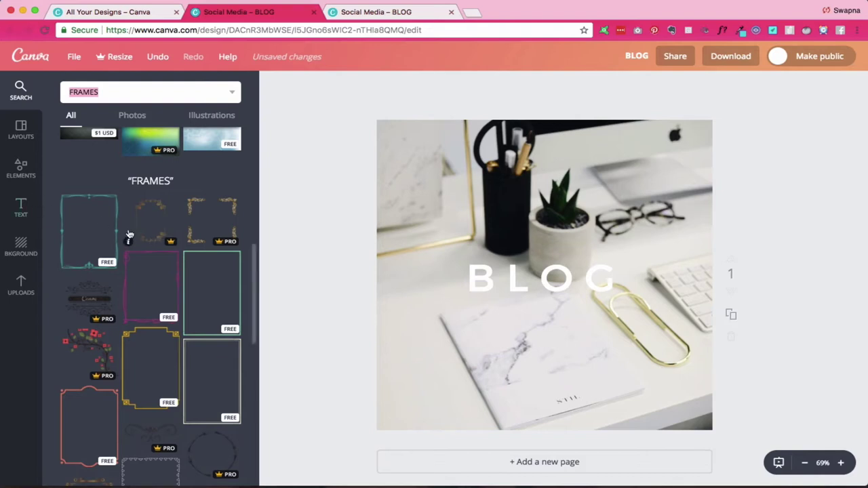
{"action": "scroll", "coordinate": [130, 223], "scroll_direction": "down", "scroll_amount": 2}
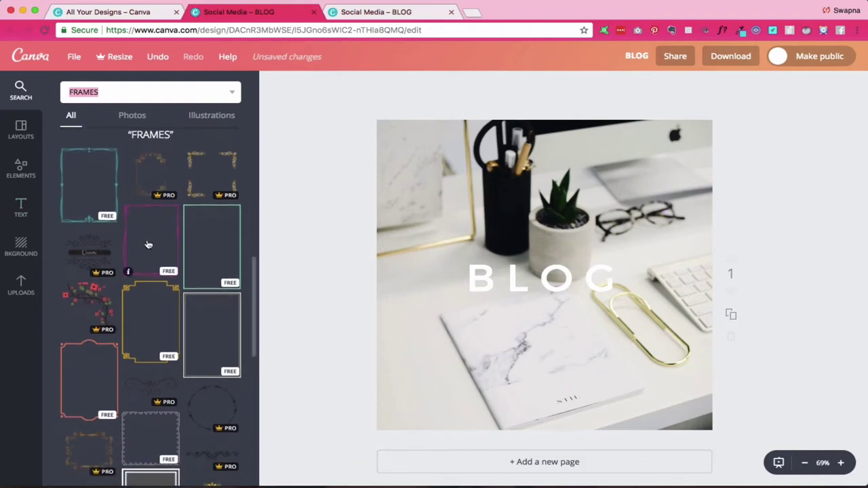
{"action": "scroll", "coordinate": [175, 323], "scroll_direction": "down", "scroll_amount": 10}
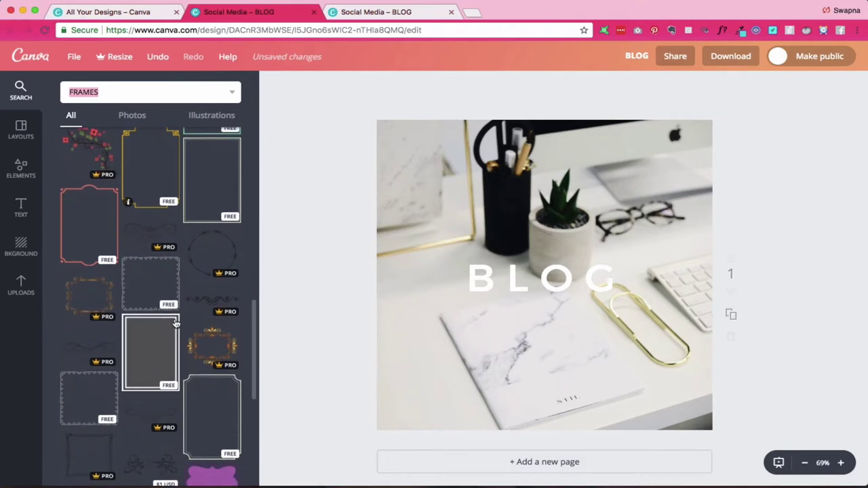
{"action": "scroll", "coordinate": [175, 323], "scroll_direction": "down", "scroll_amount": 12}
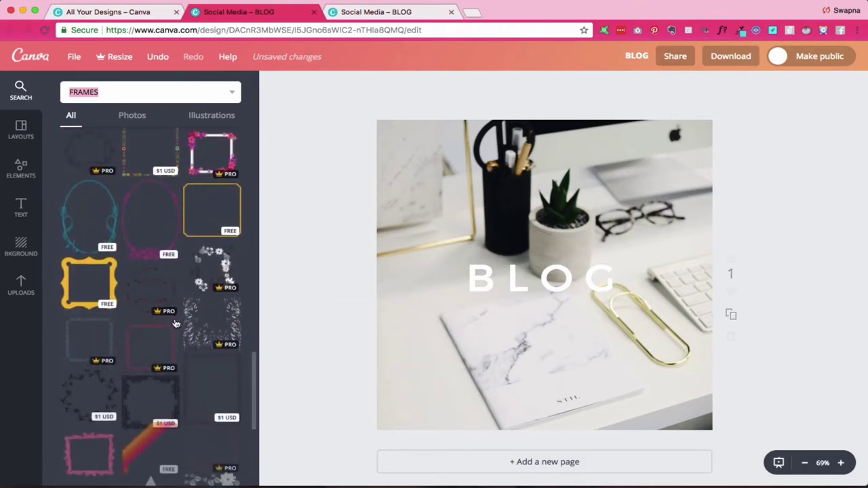
{"action": "scroll", "coordinate": [175, 324], "scroll_direction": "down", "scroll_amount": 3}
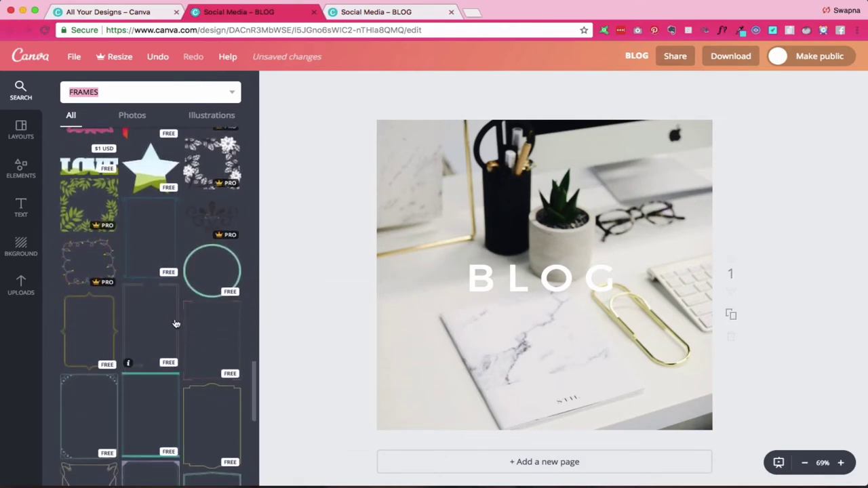
{"action": "scroll", "coordinate": [175, 323], "scroll_direction": "down", "scroll_amount": 8}
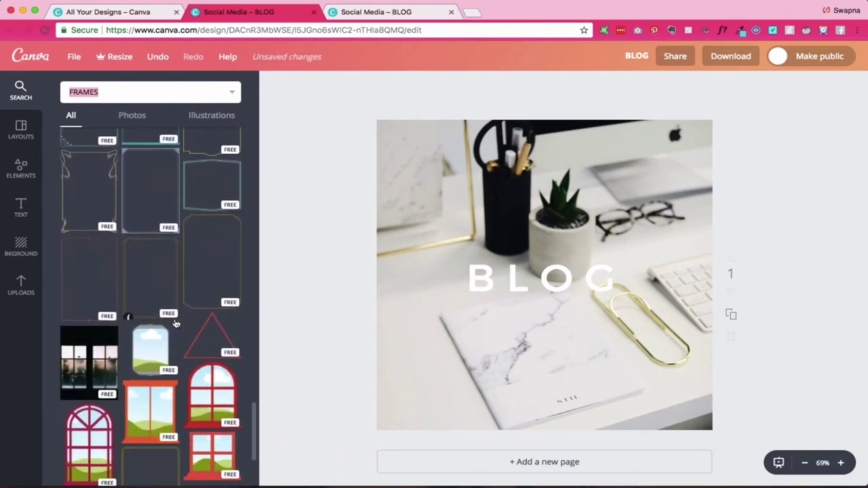
{"action": "scroll", "coordinate": [175, 323], "scroll_direction": "down", "scroll_amount": 10}
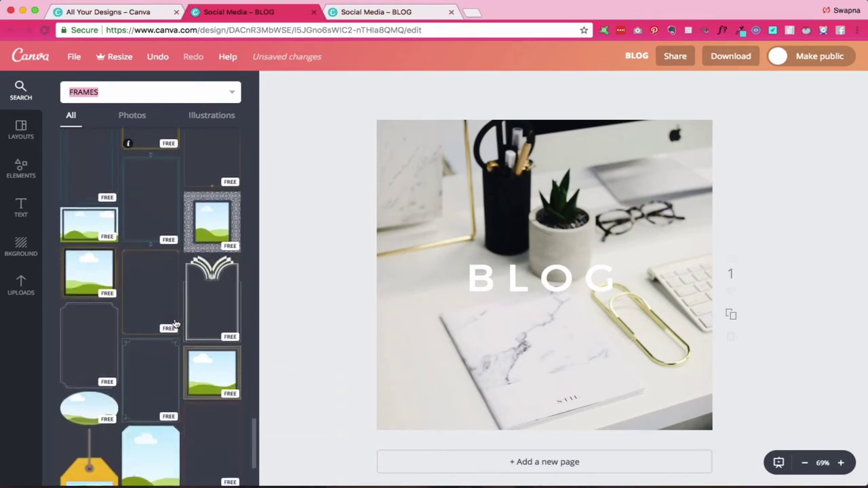
{"action": "scroll", "coordinate": [175, 323], "scroll_direction": "down", "scroll_amount": 10}
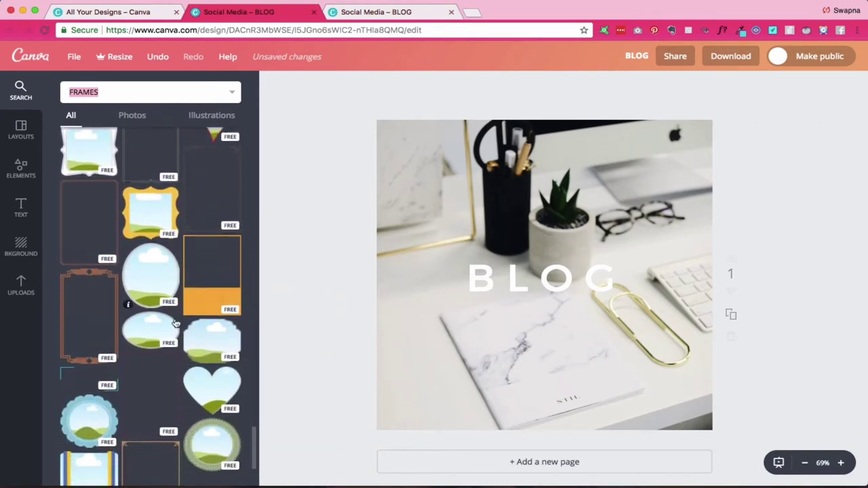
{"action": "scroll", "coordinate": [175, 323], "scroll_direction": "down", "scroll_amount": 10}
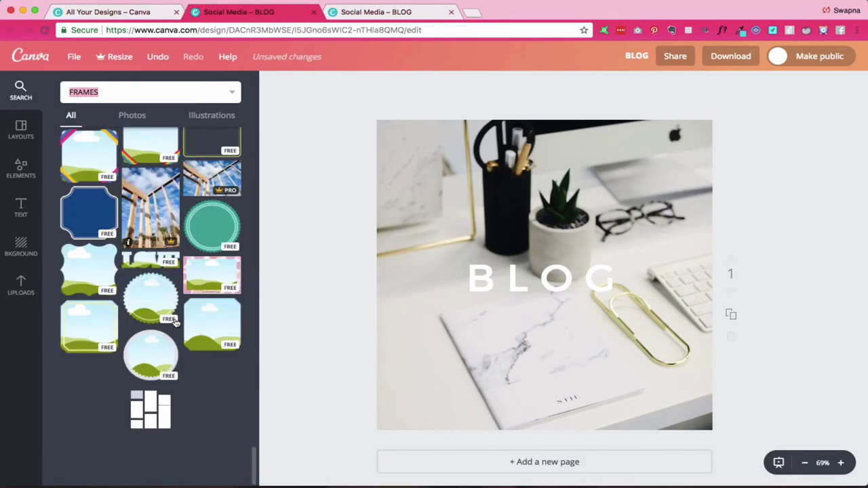
{"action": "scroll", "coordinate": [174, 324], "scroll_direction": "down", "scroll_amount": 10}
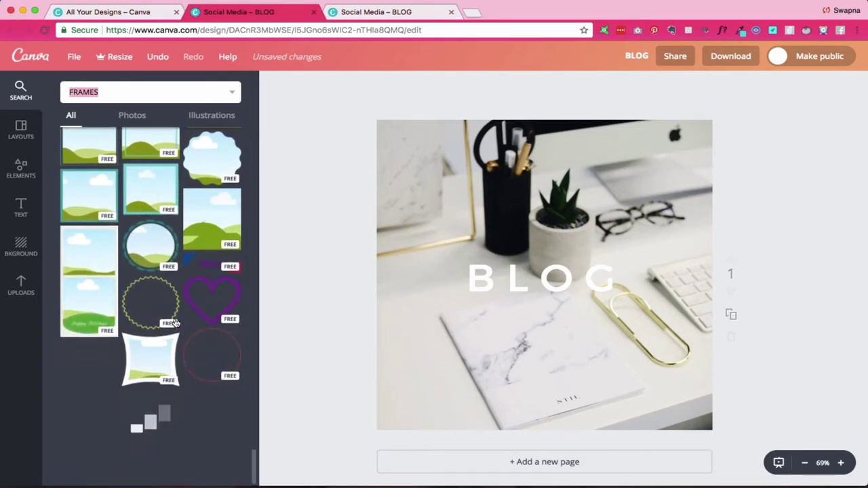
{"action": "scroll", "coordinate": [175, 323], "scroll_direction": "down", "scroll_amount": 2}
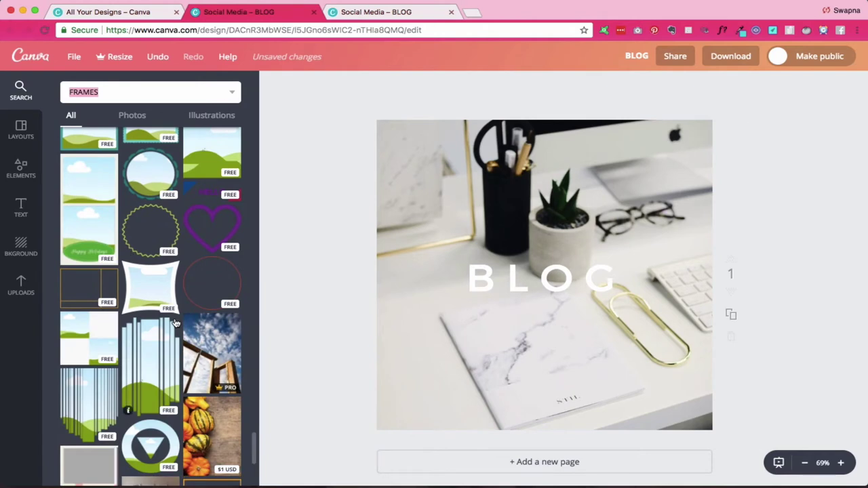
{"action": "left_click", "coordinate": [129, 410]}
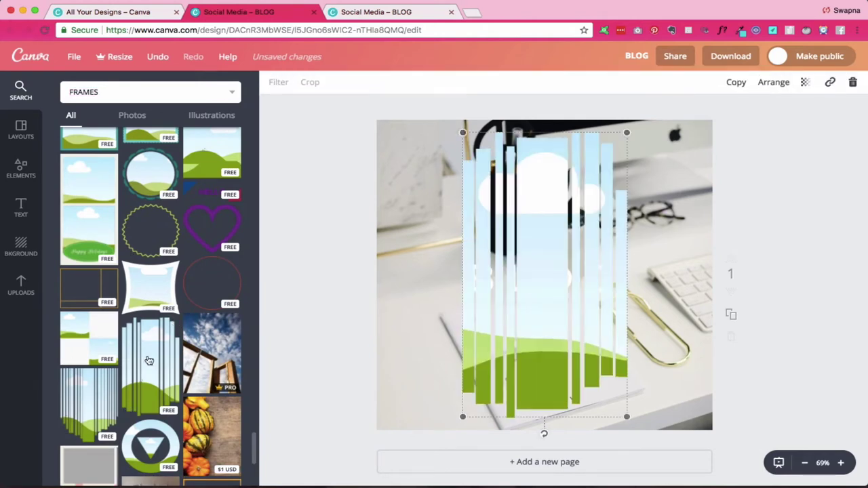
Delete the desk photo behind the vertical-strip frame.
{"action": "left_click", "coordinate": [411, 177]}
{"action": "key", "text": "Delete"}
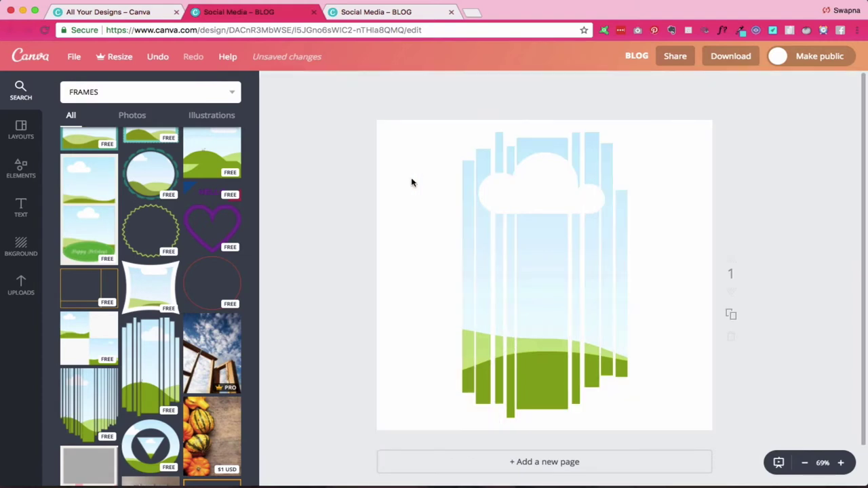
Enlarge the vertical-strip frame on the page and fill it with the uploaded desk photo.
{"action": "left_click", "coordinate": [480, 257]}
{"action": "left_click_drag", "start_coordinate": [462, 134], "coordinate": [3, 333]}
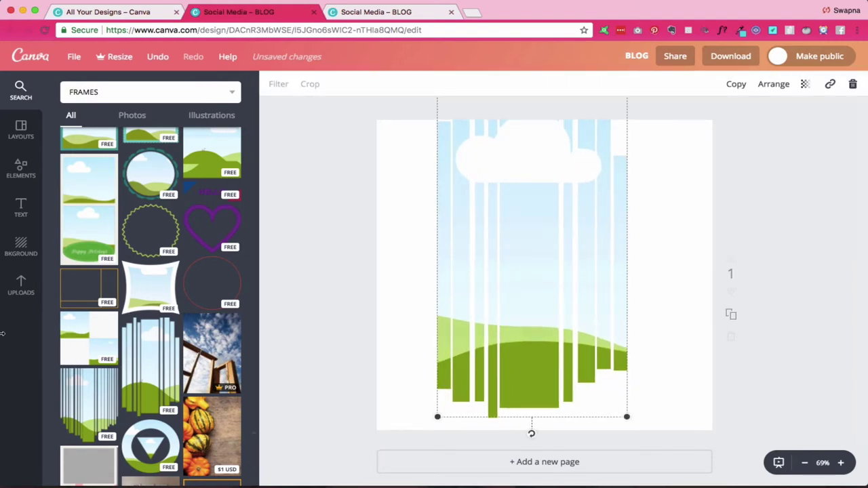
{"action": "left_click", "coordinate": [21, 286]}
{"action": "left_click", "coordinate": [141, 349]}
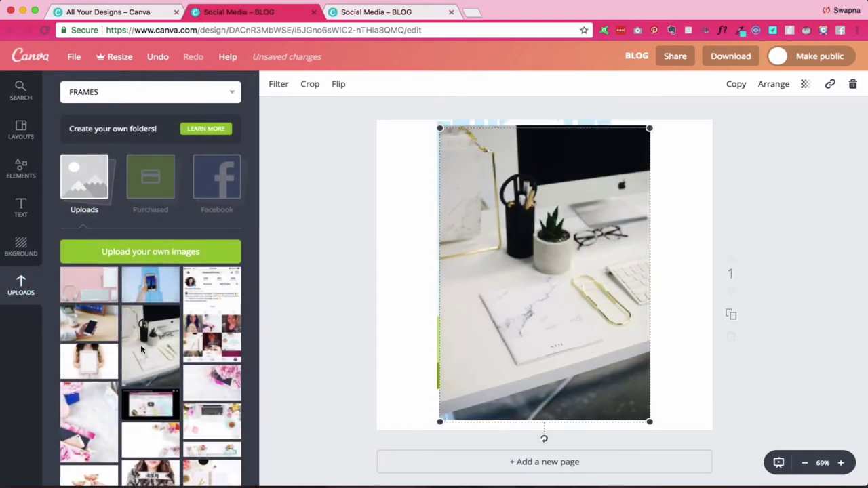
{"action": "left_click_drag", "start_coordinate": [560, 323], "coordinate": [542, 304]}
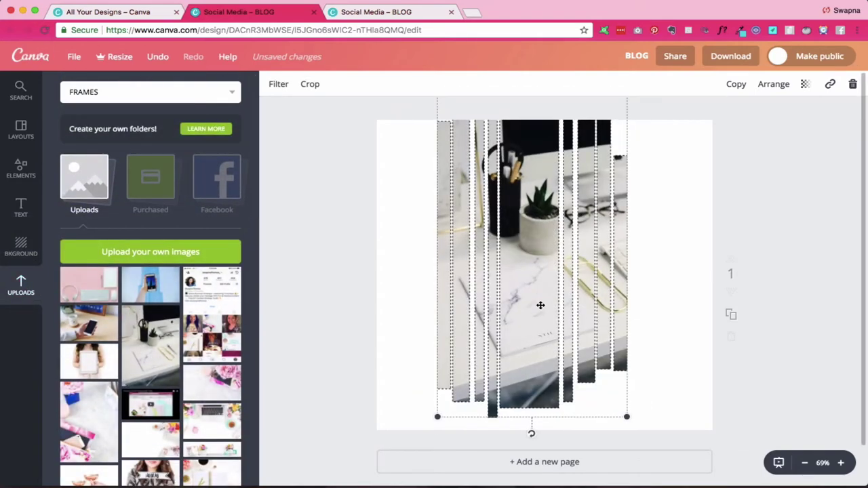
Enlarge the photo-filled vertical-strip frame beyond the page height and center it on the page.
{"action": "left_click_drag", "start_coordinate": [554, 281], "coordinate": [564, 310]}
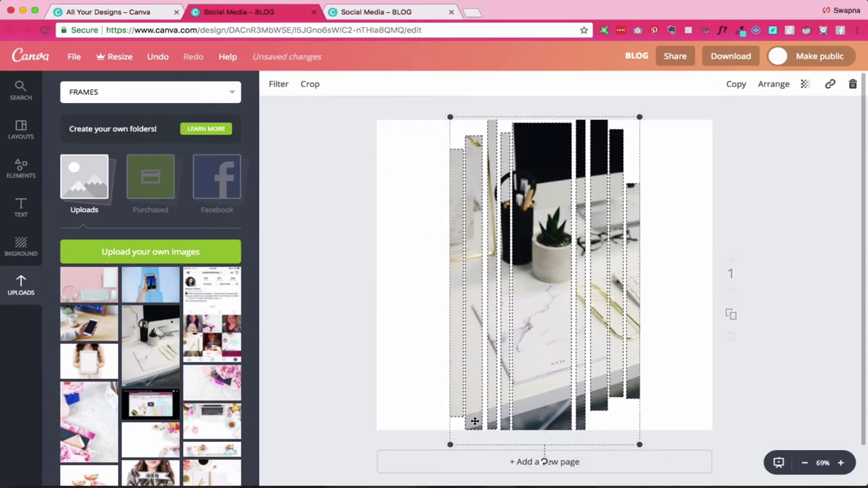
{"action": "left_click_drag", "start_coordinate": [451, 444], "coordinate": [302, 475]}
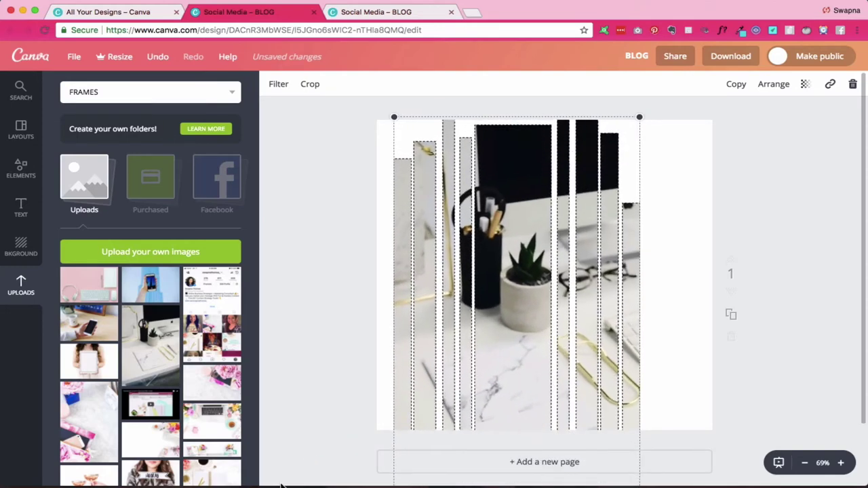
{"action": "left_click_drag", "start_coordinate": [534, 334], "coordinate": [561, 284]}
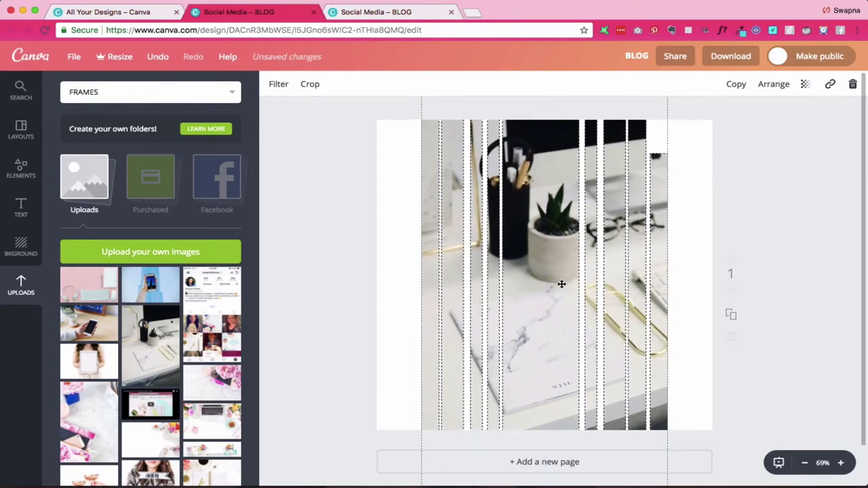
{"action": "left_click", "coordinate": [327, 298]}
{"action": "left_click", "coordinate": [567, 266]}
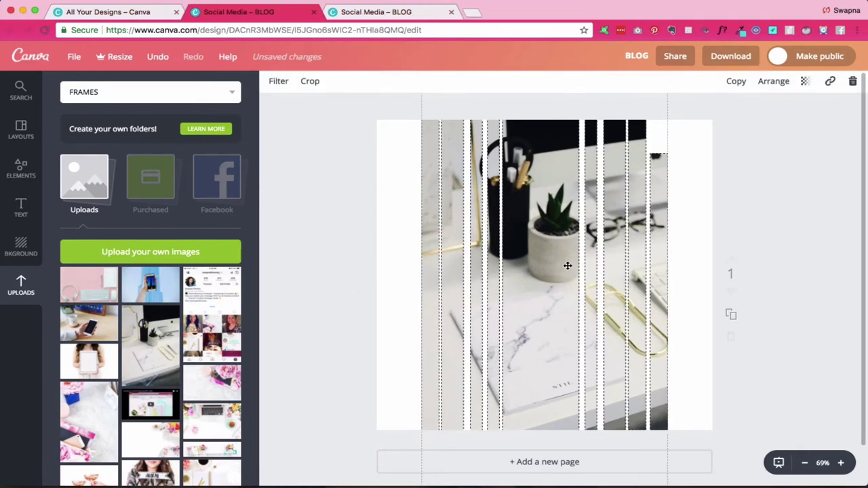
{"action": "mouse_move", "coordinate": [568, 260]}
{"action": "left_mouse_down"}
{"action": "mouse_move", "coordinate": [568, 224]}
{"action": "mouse_move", "coordinate": [567, 250]}
{"action": "left_mouse_up"}
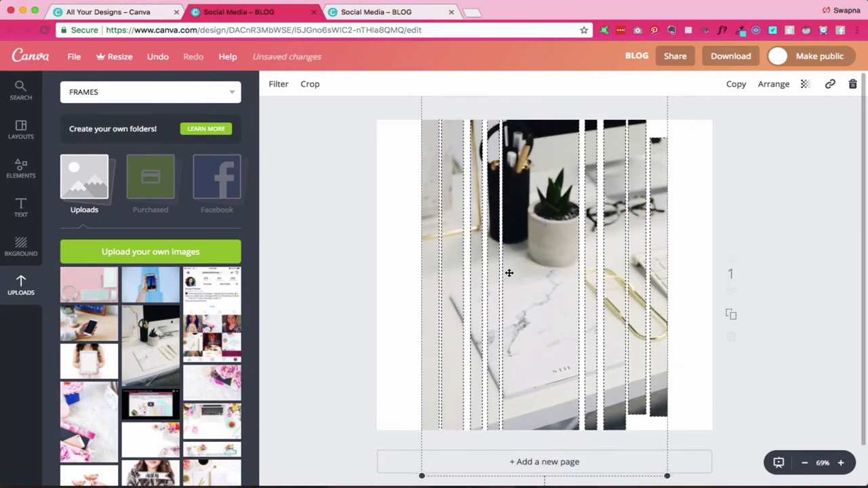
{"action": "left_click_drag", "start_coordinate": [509, 273], "coordinate": [507, 280]}
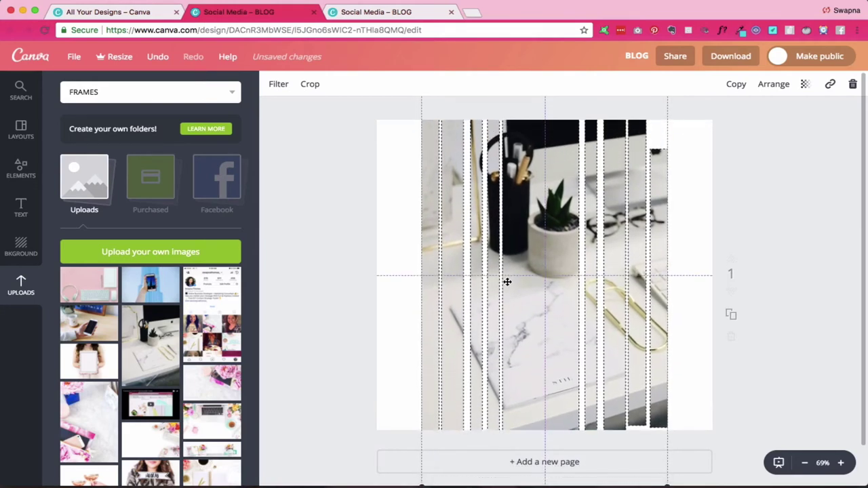
{"action": "left_click", "coordinate": [303, 254]}
{"action": "left_click", "coordinate": [603, 239]}
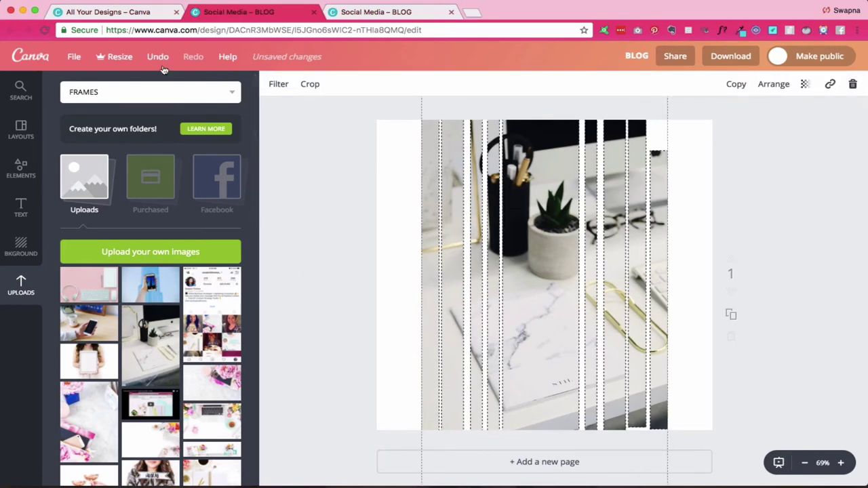
Replace the vertical-strip frame on the page with the free horizontal-strip picture frame from the FRAMES results.
{"action": "left_click", "coordinate": [158, 94]}
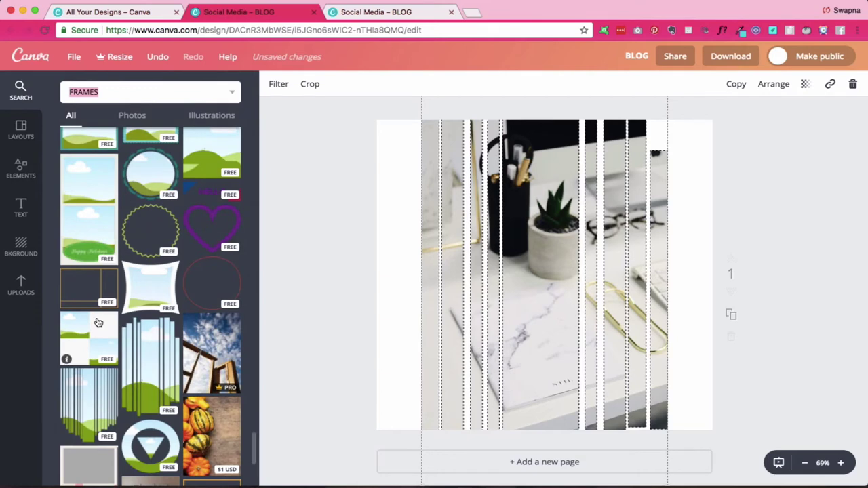
{"action": "scroll", "coordinate": [95, 320], "scroll_direction": "down", "scroll_amount": 3}
{"action": "scroll", "coordinate": [96, 322], "scroll_direction": "down", "scroll_amount": 2}
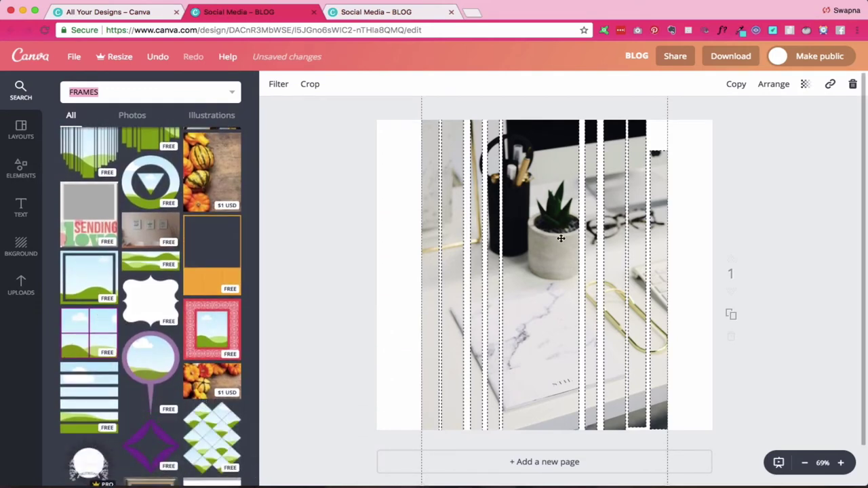
{"action": "key", "text": "BackSpace"}
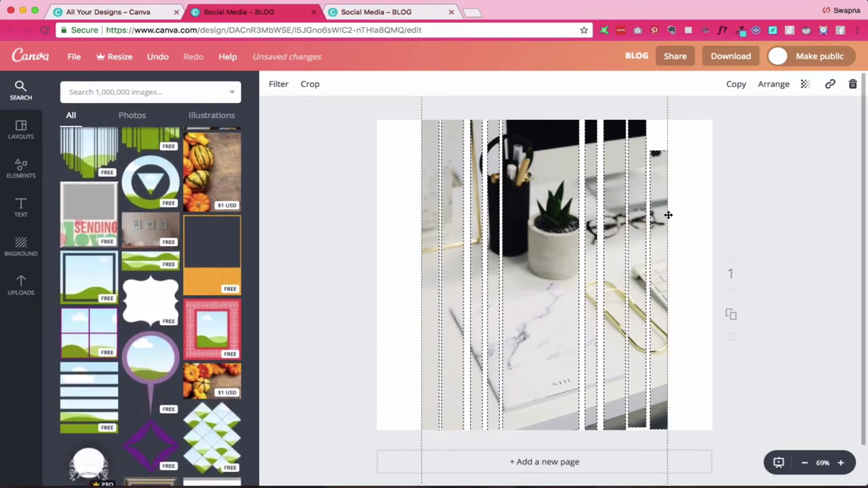
{"action": "left_click", "coordinate": [852, 83]}
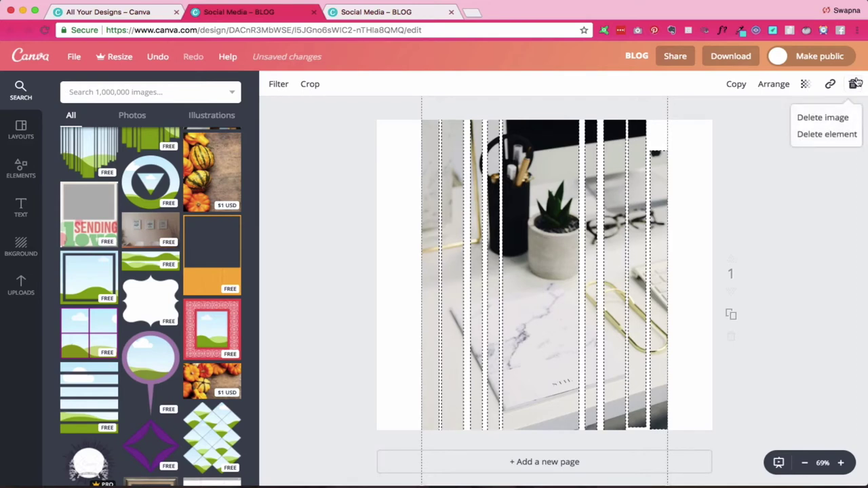
{"action": "left_click", "coordinate": [828, 133]}
{"action": "left_click", "coordinate": [68, 426]}
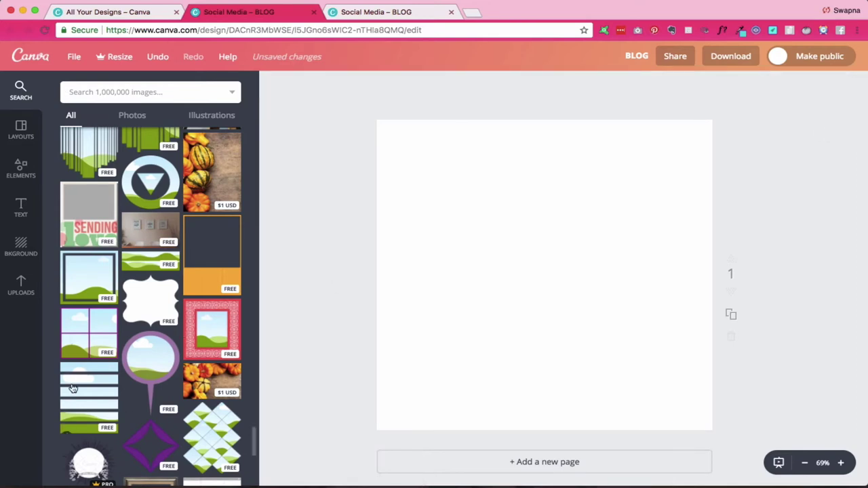
{"action": "left_click_drag", "start_coordinate": [482, 297], "coordinate": [476, 297]}
Fill the horizontal-strip frame with the uploaded desk photo.
{"action": "left_click", "coordinate": [11, 284]}
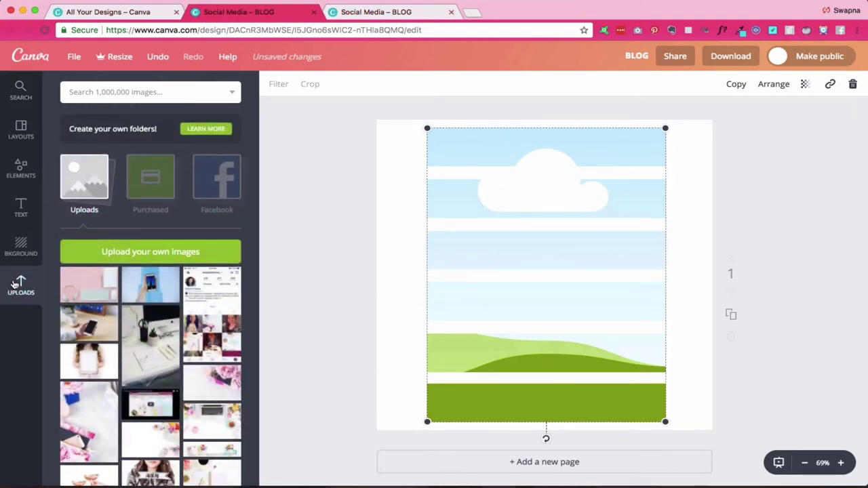
{"action": "left_click", "coordinate": [156, 363]}
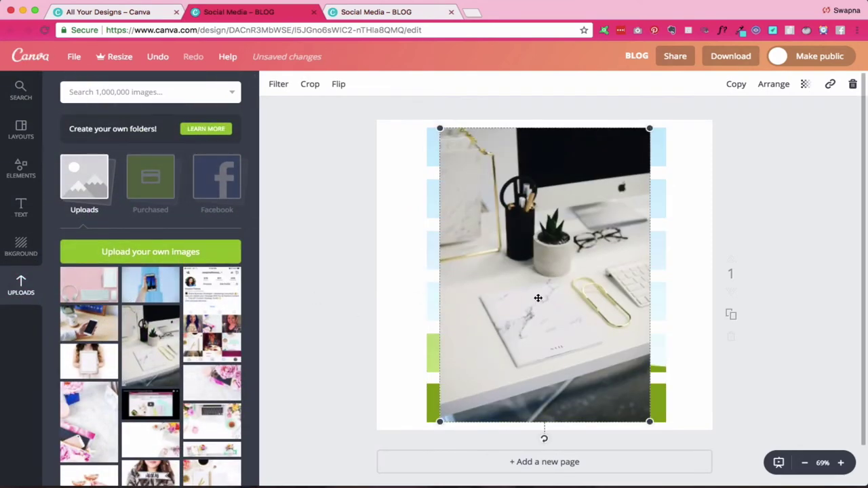
{"action": "left_click_drag", "start_coordinate": [537, 299], "coordinate": [519, 287]}
Enlarge and reposition the horizontal-strip frame until its photo strips span the full width and height of the page.
{"action": "left_click_drag", "start_coordinate": [427, 128], "coordinate": [400, 97]}
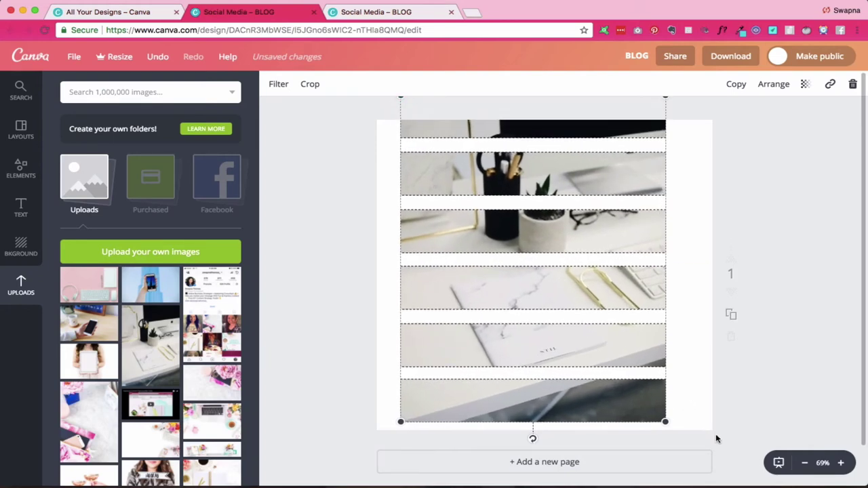
{"action": "left_click_drag", "start_coordinate": [681, 424], "coordinate": [707, 459]}
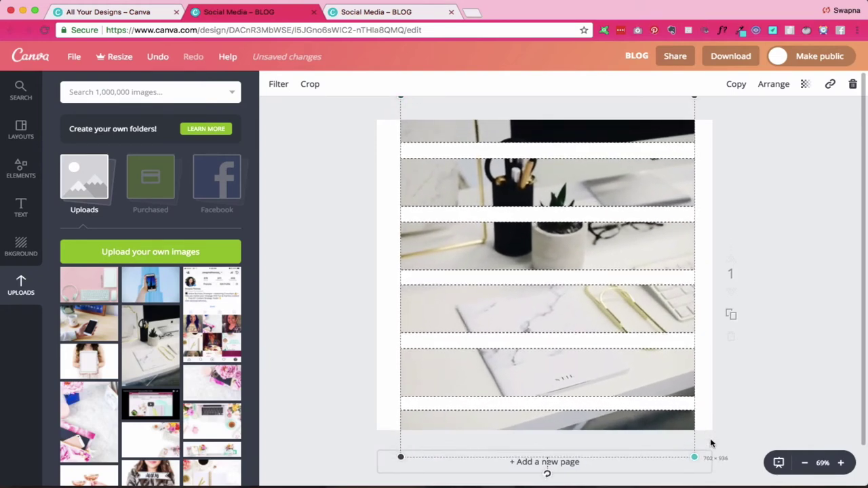
{"action": "left_click_drag", "start_coordinate": [634, 381], "coordinate": [628, 383]}
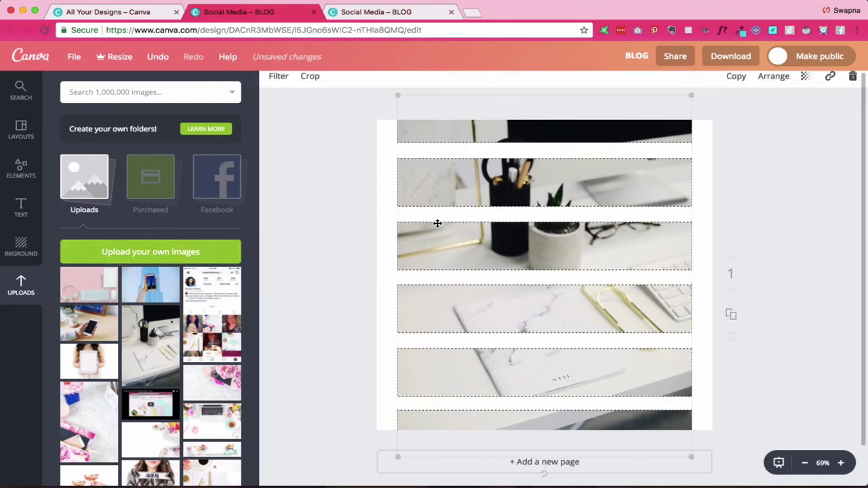
{"action": "left_click_drag", "start_coordinate": [397, 459], "coordinate": [344, 471]}
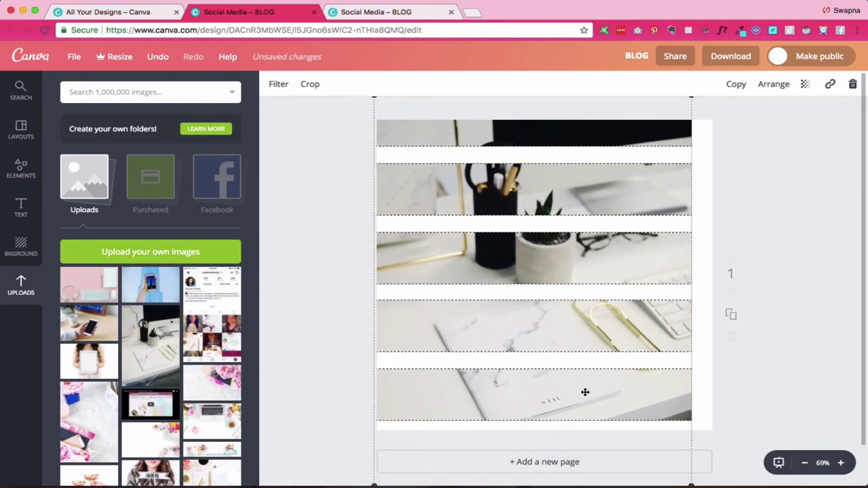
{"action": "scroll", "coordinate": [585, 392], "scroll_direction": "down", "scroll_amount": 2}
{"action": "left_click_drag", "start_coordinate": [691, 447], "coordinate": [741, 479]}
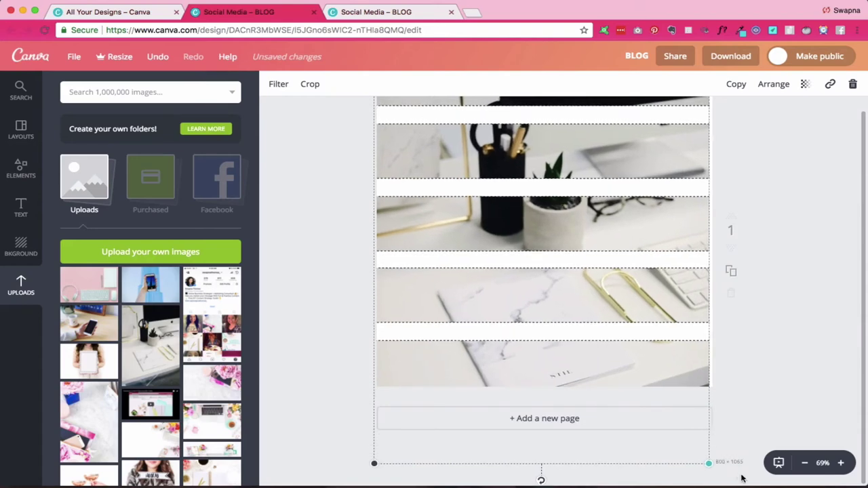
{"action": "left_click", "coordinate": [339, 358]}
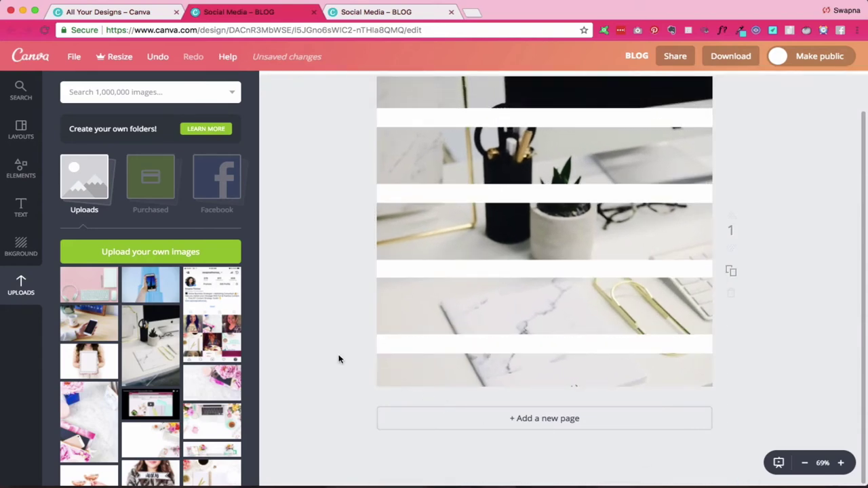
{"action": "scroll", "coordinate": [338, 360], "scroll_direction": "up", "scroll_amount": 2}
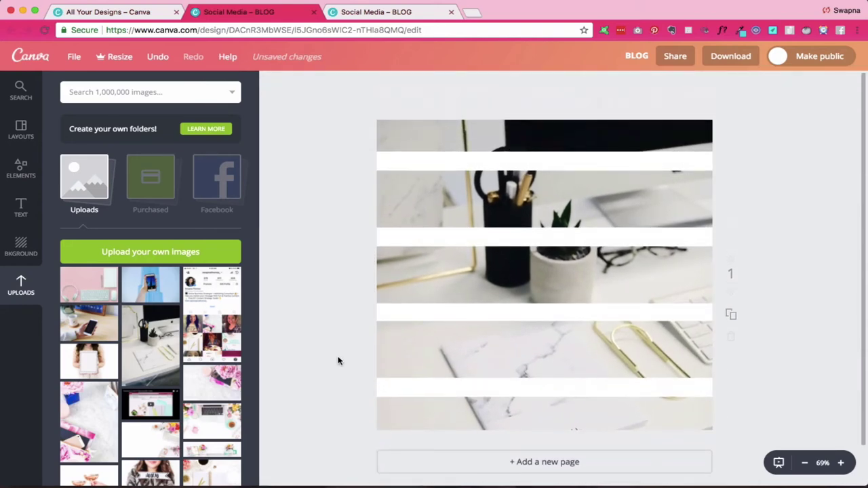
Add a heading to the page with the text "blog".
{"action": "left_click", "coordinate": [20, 205]}
{"action": "left_click", "coordinate": [129, 148]}
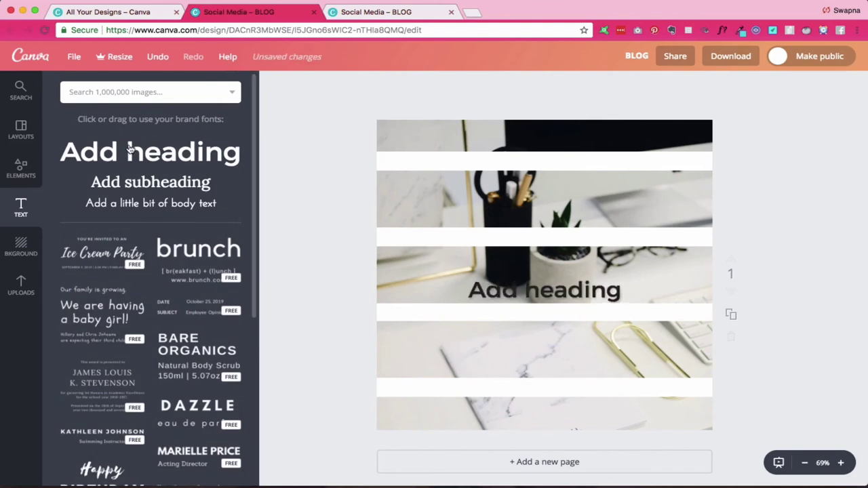
{"action": "type", "text": "bl"}
{"action": "key", "text": "BackSpace"}
{"action": "key", "text": "BackSpace"}
{"action": "type", "text": "blog"}
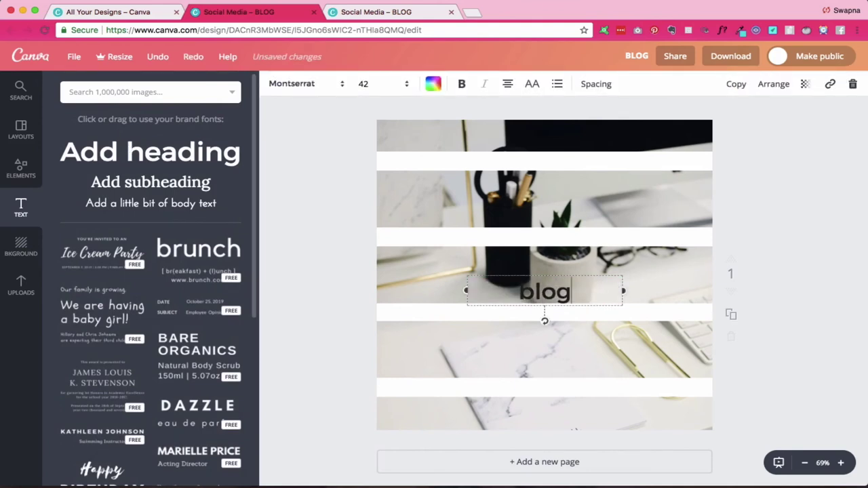
Change the blog heading's font to Selima.
{"action": "left_click", "coordinate": [302, 82]}
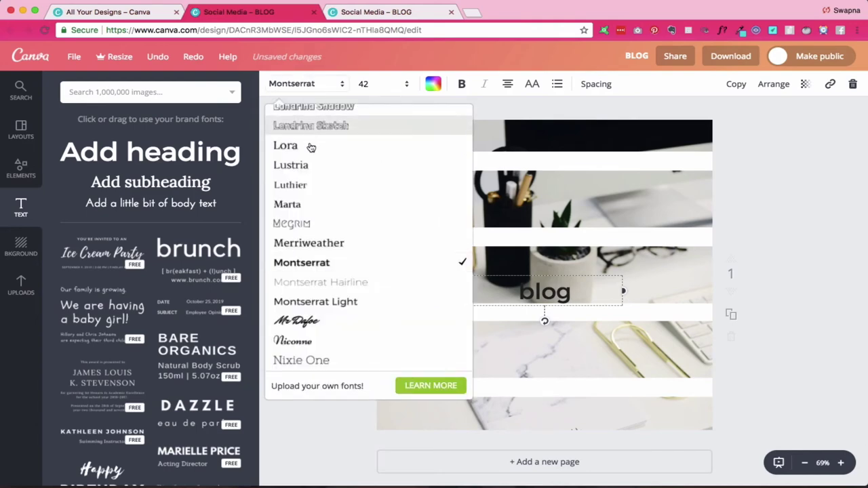
{"action": "scroll", "coordinate": [316, 227], "scroll_direction": "down", "scroll_amount": 4}
{"action": "scroll", "coordinate": [316, 226], "scroll_direction": "up", "scroll_amount": 15}
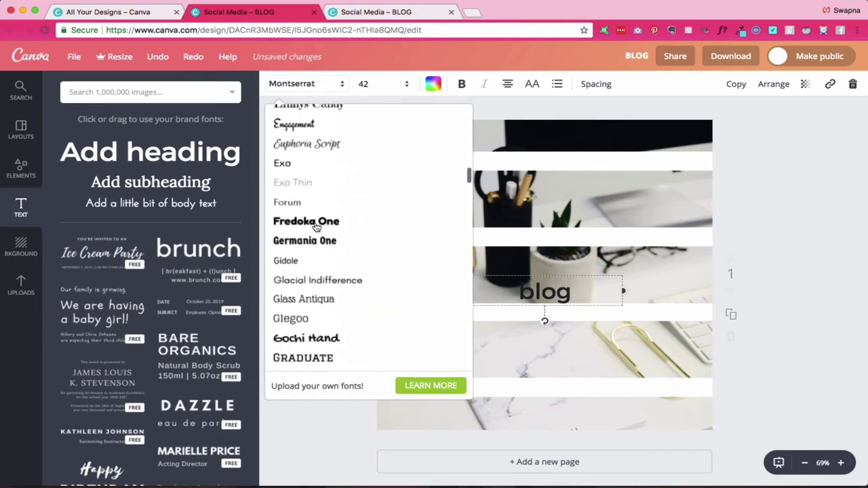
{"action": "scroll", "coordinate": [316, 227], "scroll_direction": "up", "scroll_amount": 2}
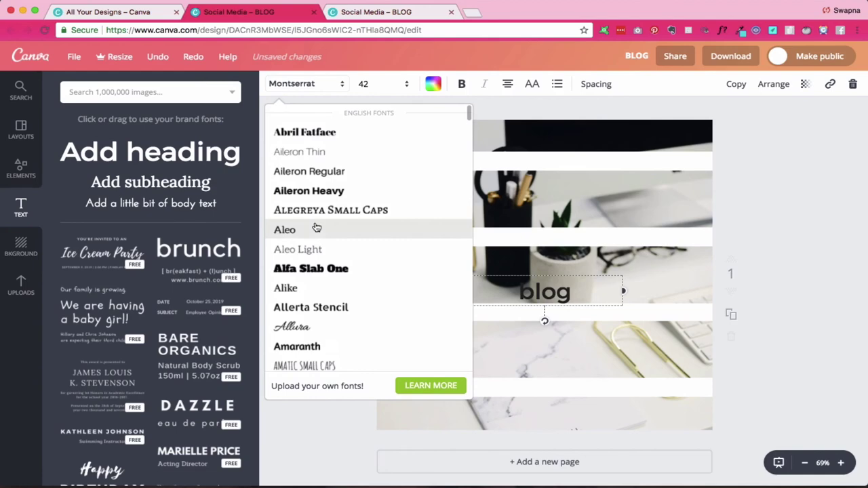
{"action": "scroll", "coordinate": [316, 226], "scroll_direction": "down", "scroll_amount": 15}
{"action": "scroll", "coordinate": [316, 227], "scroll_direction": "down", "scroll_amount": 15}
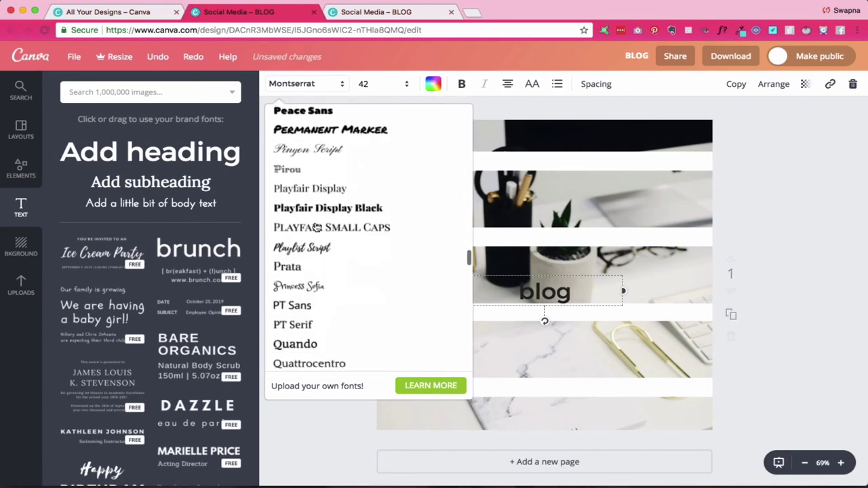
{"action": "scroll", "coordinate": [316, 226], "scroll_direction": "down", "scroll_amount": 1}
{"action": "left_click", "coordinate": [310, 213]}
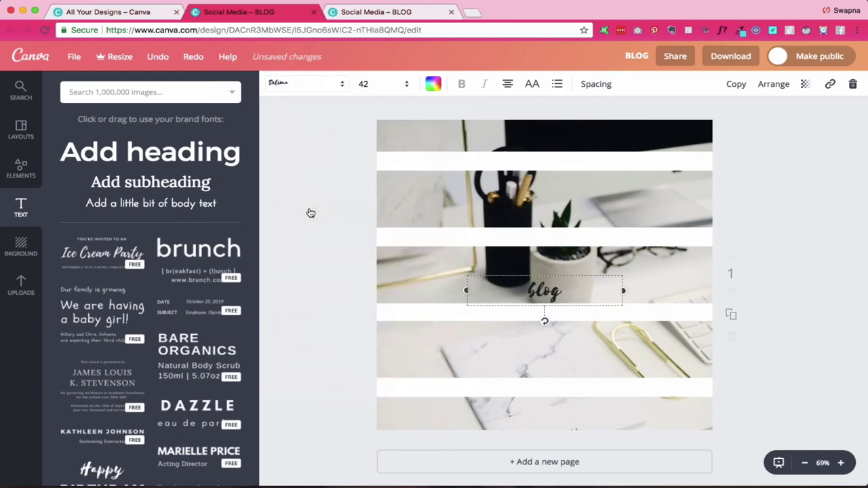
Set the blog heading's text color to white and its font size to 88.
{"action": "left_click", "coordinate": [433, 84]}
{"action": "left_click", "coordinate": [539, 276]}
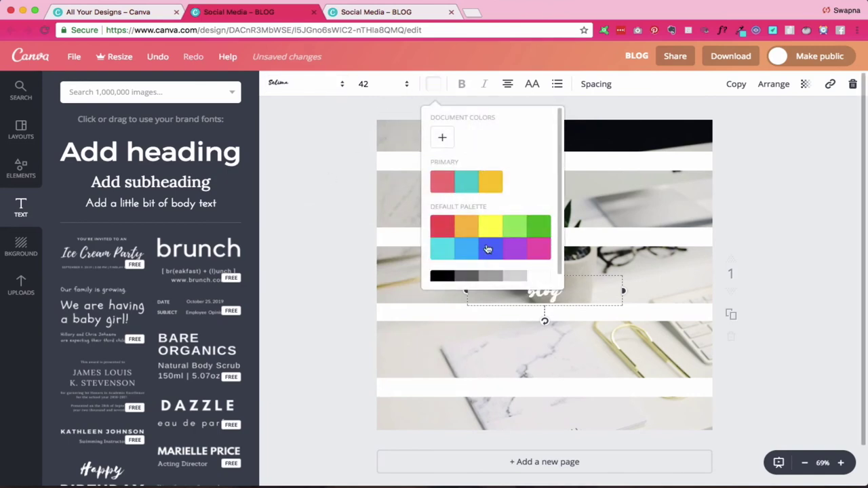
{"action": "left_click", "coordinate": [380, 81]}
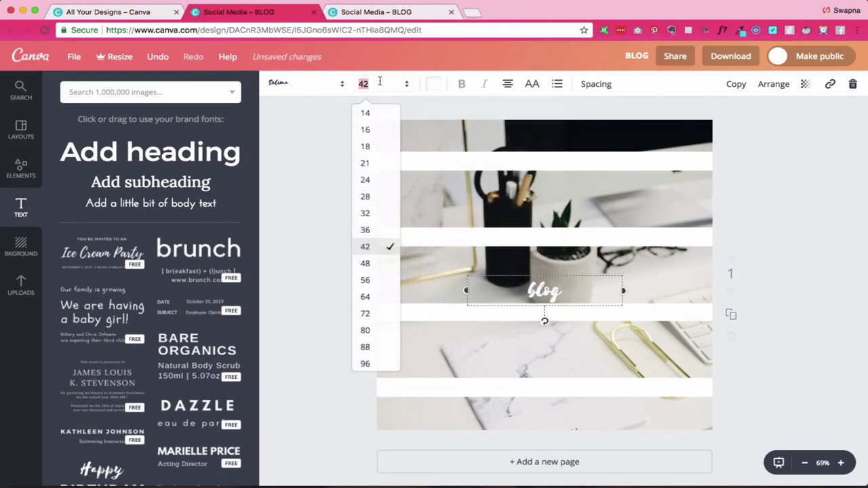
{"action": "left_click", "coordinate": [367, 348]}
Widen the blog heading's letter spacing and move the heading up onto the middle photo strip.
{"action": "left_click", "coordinate": [606, 88]}
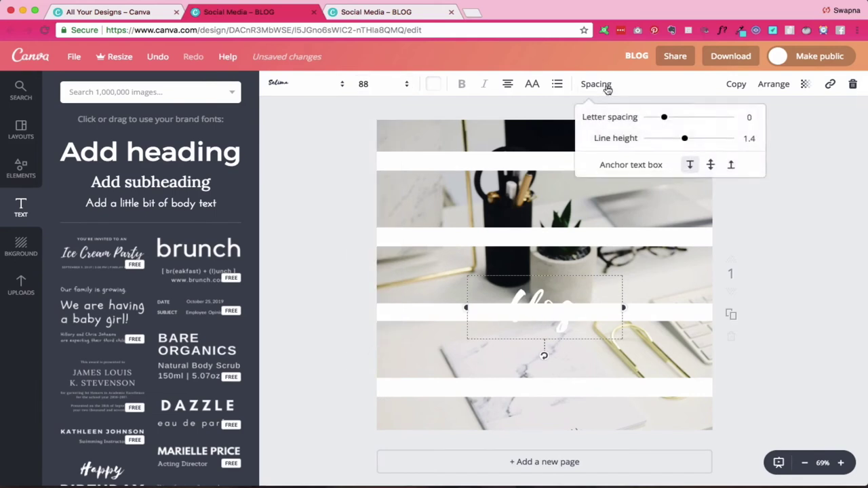
{"action": "left_click_drag", "start_coordinate": [665, 118], "coordinate": [678, 118]}
{"action": "left_click", "coordinate": [554, 329]}
{"action": "left_click_drag", "start_coordinate": [518, 312], "coordinate": [520, 279]}
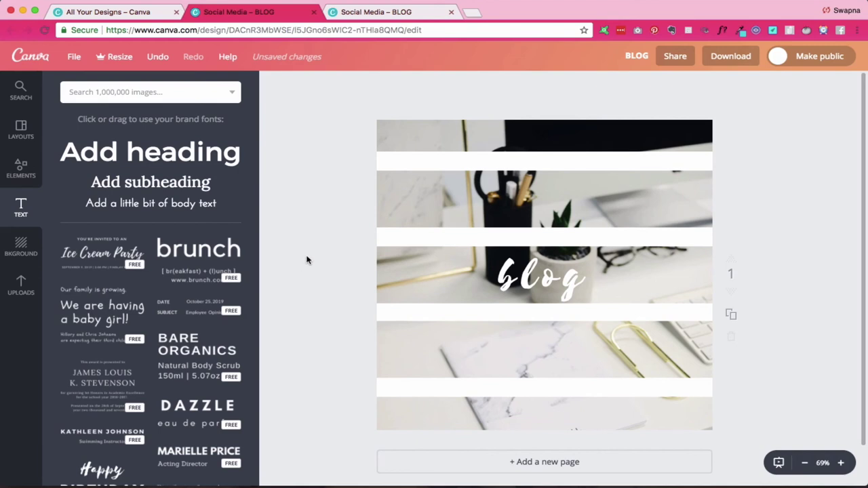
{"action": "left_click", "coordinate": [589, 2]}
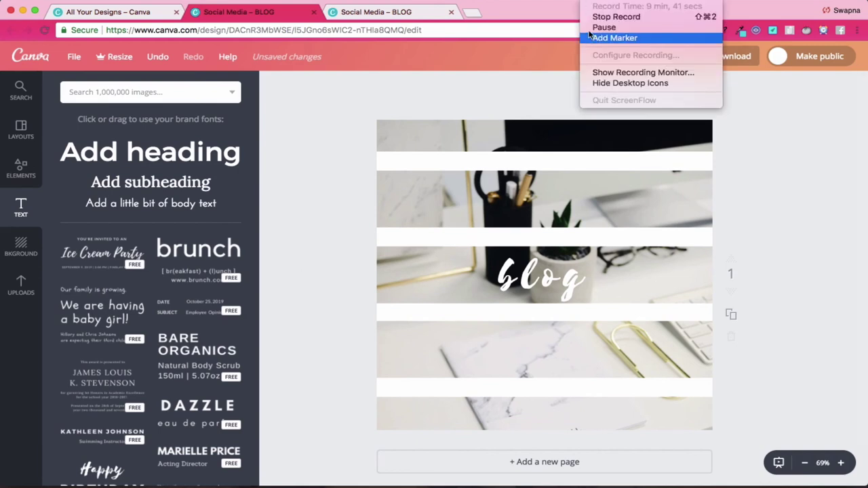